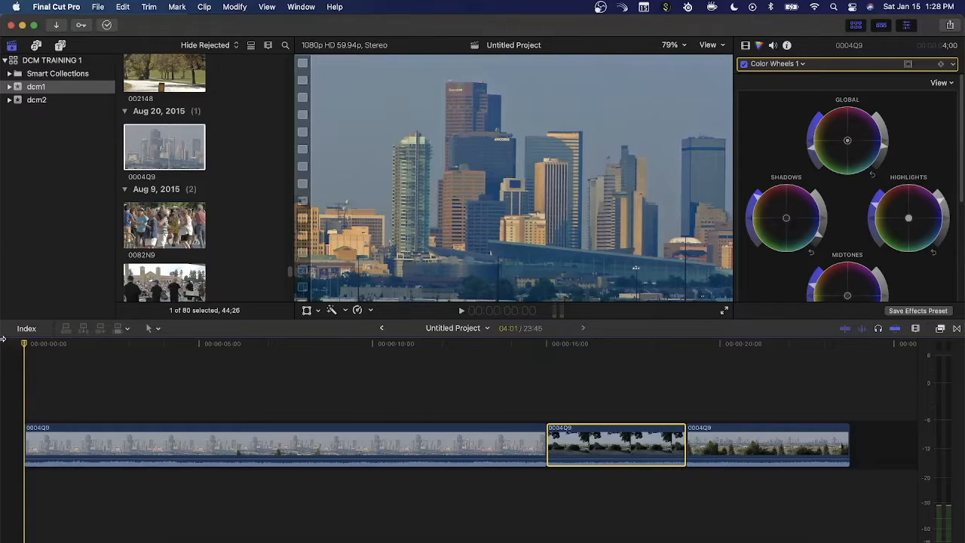
Step: Step the playhead back and forth through the timeline's edit points, stopping at the start of the second clip
{"action": "left_click_drag", "start_coordinate": [189, 355], "coordinate": [2, 407]}
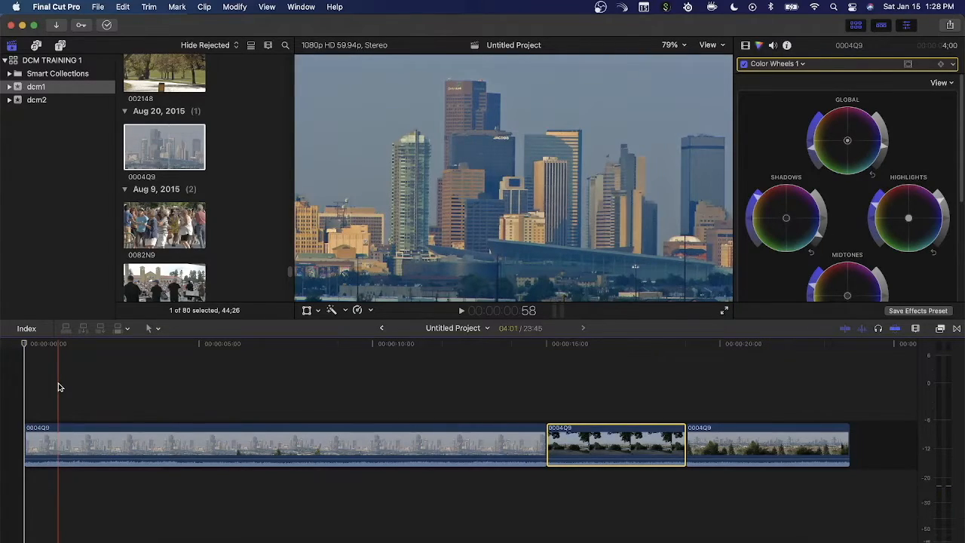
{"action": "key", "text": "s"}
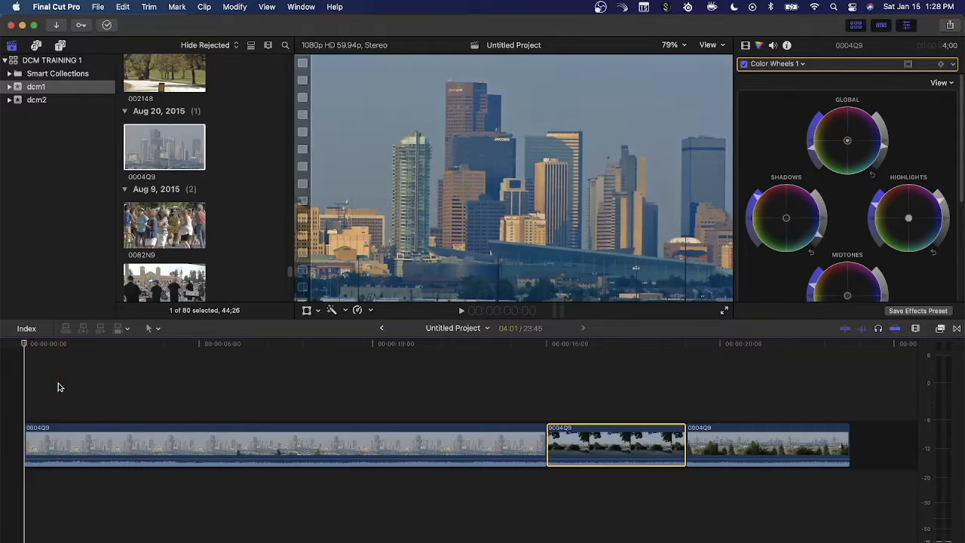
{"action": "key", "text": "Down"}
{"action": "key", "text": "Up"}
{"action": "key", "text": "Down"}
{"action": "key", "text": "Down"}
{"action": "key", "text": "Up"}
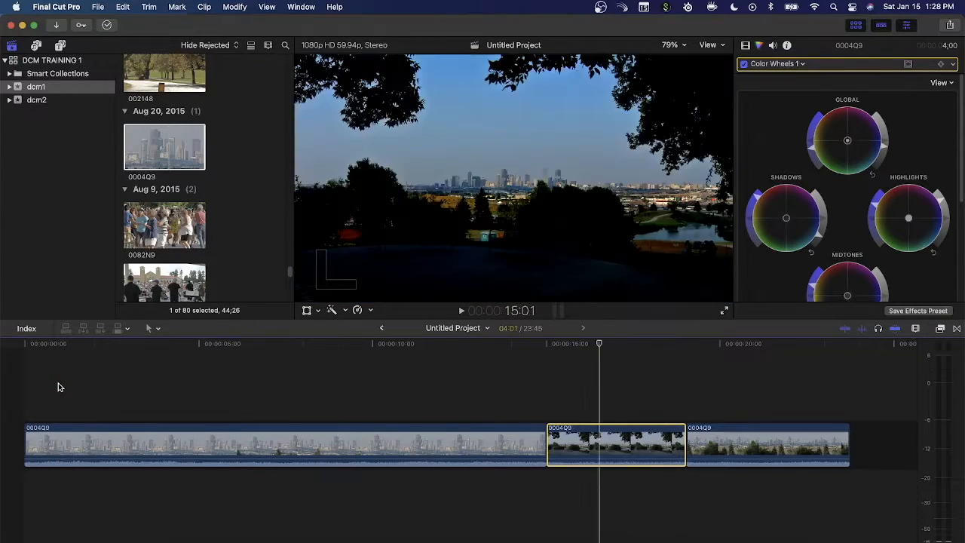
{"action": "key", "text": "Up"}
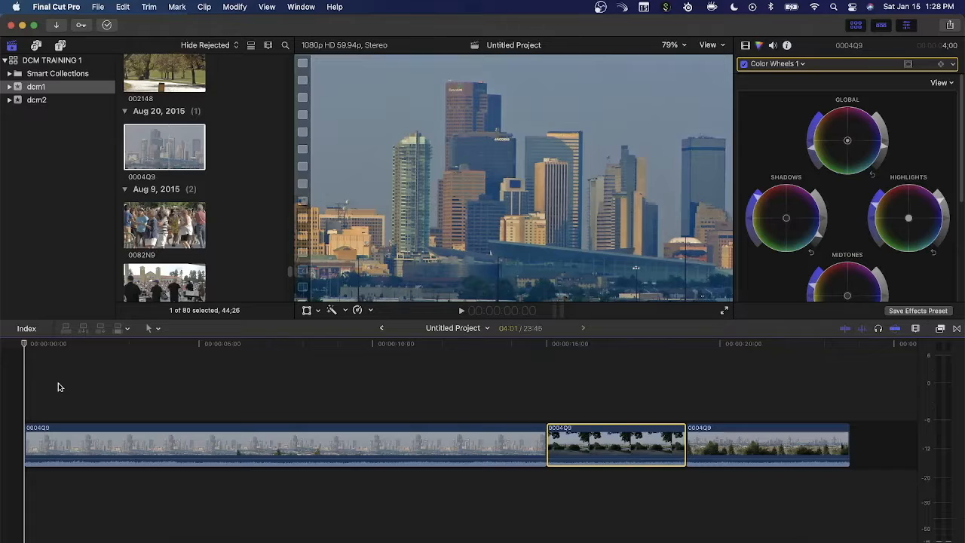
{"action": "key", "text": "Down"}
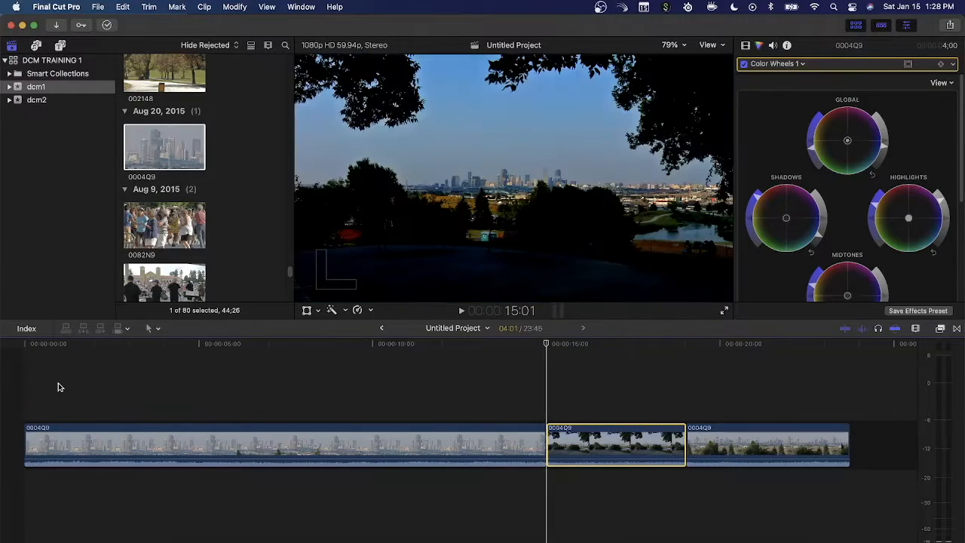
Step: Lift the second and third clips above the skyline clip as connected clips, placing the tree-framed one at about 5 seconds
{"action": "left_click_drag", "start_coordinate": [577, 442], "coordinate": [335, 414]}
{"action": "left_click", "coordinate": [602, 436]}
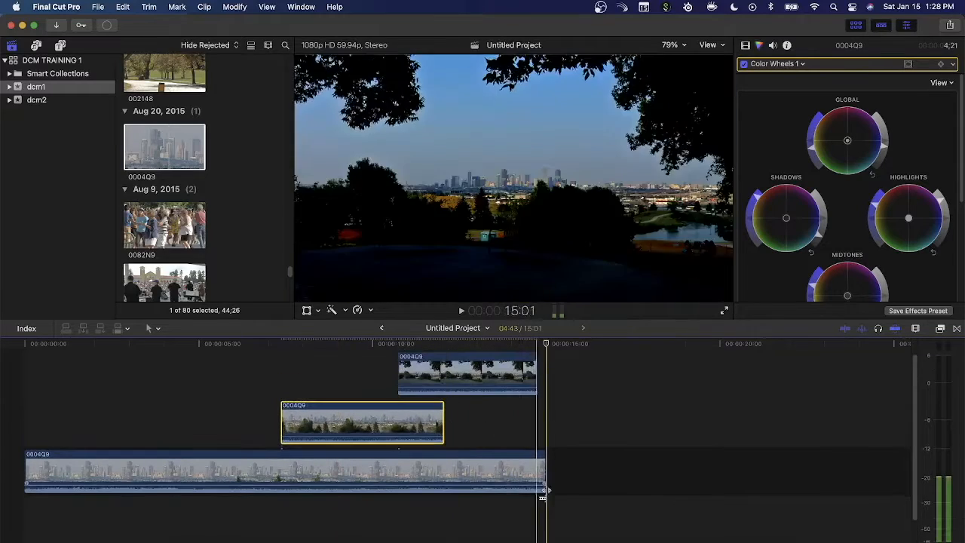
{"action": "mouse_move", "coordinate": [199, 453]}
{"action": "left_mouse_down"}
{"action": "mouse_move", "coordinate": [340, 453]}
{"action": "mouse_move", "coordinate": [200, 454]}
{"action": "left_mouse_up"}
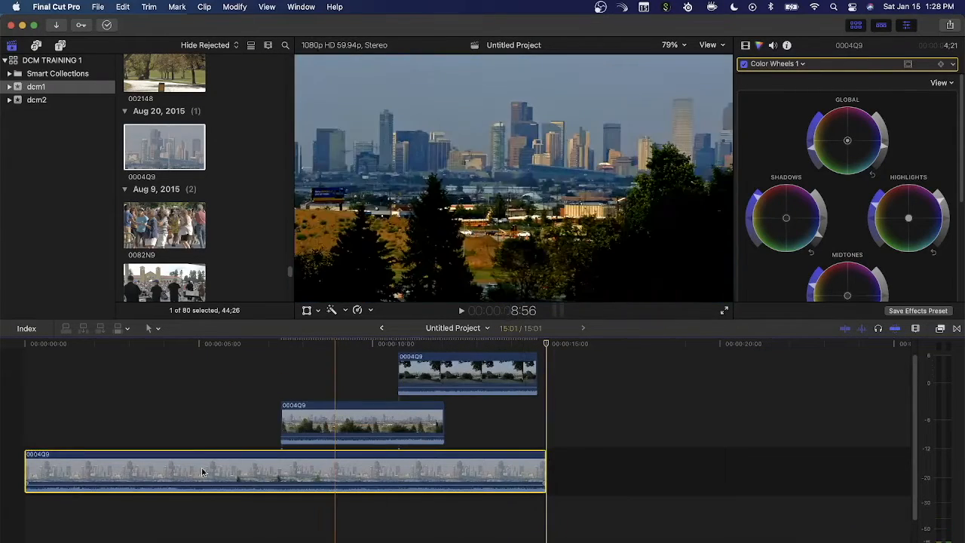
{"action": "left_click_drag", "start_coordinate": [473, 387], "coordinate": [290, 391]}
{"action": "mouse_move", "coordinate": [262, 471]}
{"action": "left_mouse_down"}
{"action": "mouse_move", "coordinate": [527, 469]}
{"action": "mouse_move", "coordinate": [263, 474]}
{"action": "left_mouse_up"}
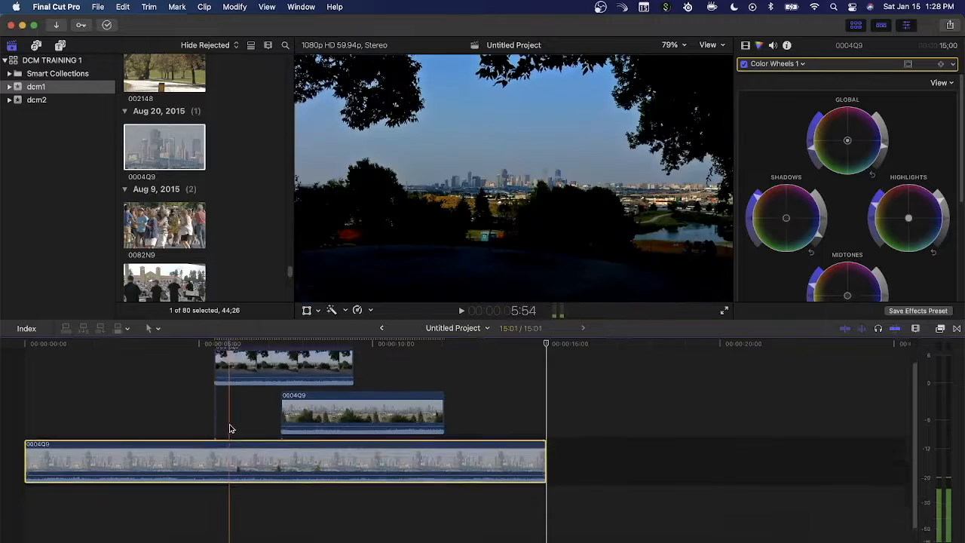
{"action": "scroll", "coordinate": [230, 428], "scroll_direction": "down", "scroll_amount": 2}
{"action": "key", "text": "super+equal"}
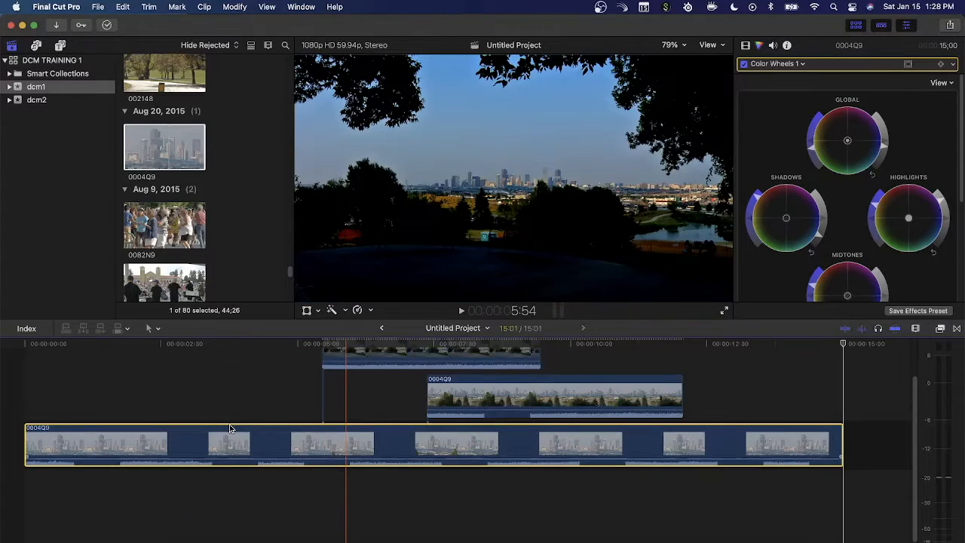
{"action": "key", "text": "super+minus"}
{"action": "key", "text": "Home"}
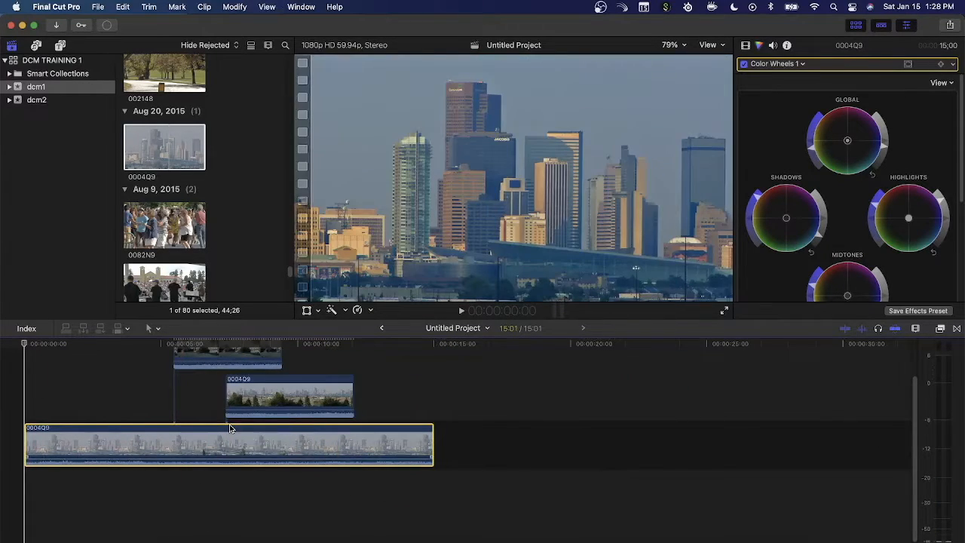
{"action": "scroll", "coordinate": [369, 436], "scroll_direction": "up", "scroll_amount": 3}
{"action": "scroll", "coordinate": [370, 445], "scroll_direction": "down", "scroll_amount": 3}
{"action": "scroll", "coordinate": [377, 449], "scroll_direction": "up", "scroll_amount": 3}
{"action": "scroll", "coordinate": [389, 450], "scroll_direction": "down", "scroll_amount": 3}
{"action": "scroll", "coordinate": [390, 450], "scroll_direction": "up", "scroll_amount": 3}
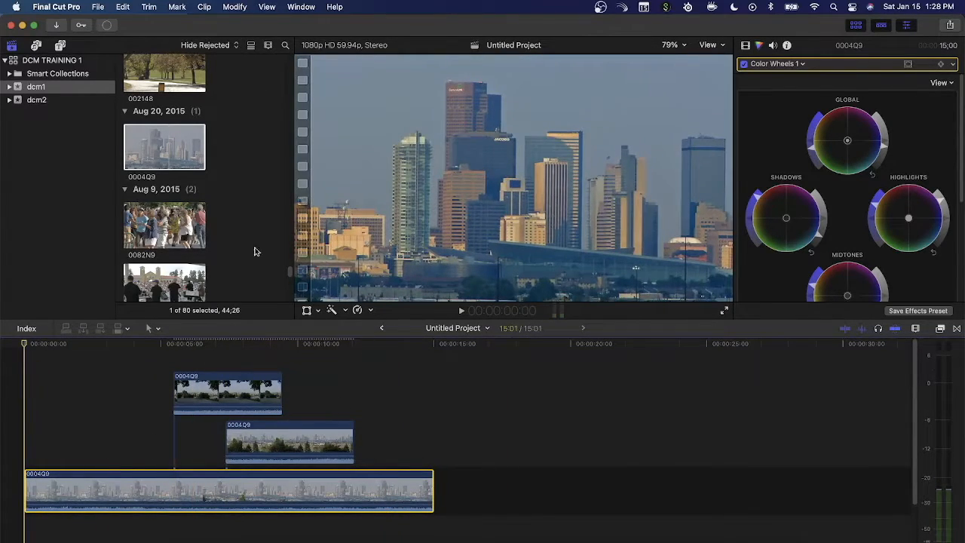
{"action": "left_click", "coordinate": [176, 7]}
{"action": "left_click", "coordinate": [184, 7]}
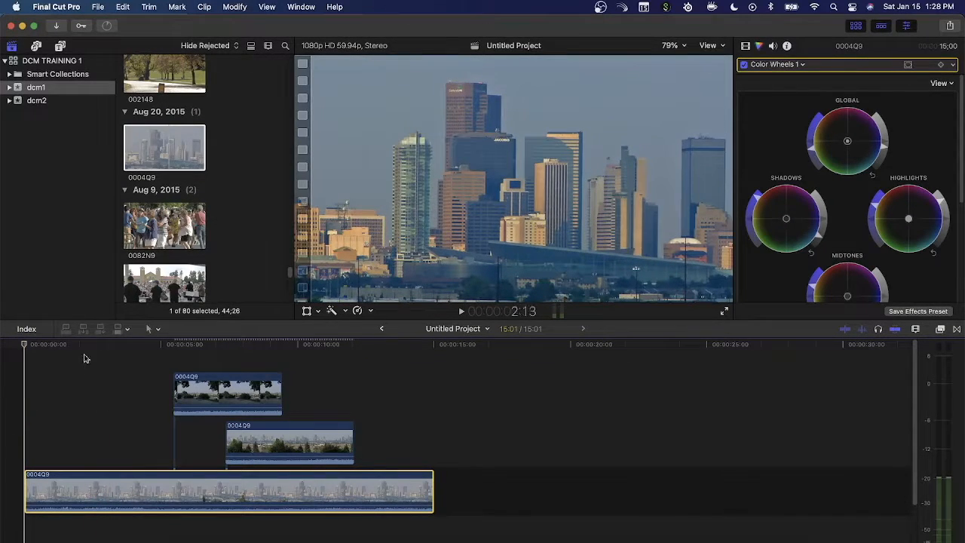
Step: Move the tree-framed connected clip to the very start of the timeline, above the primary skyline clip
{"action": "left_click_drag", "start_coordinate": [229, 354], "coordinate": [134, 359]}
{"action": "left_click_drag", "start_coordinate": [217, 396], "coordinate": [70, 403]}
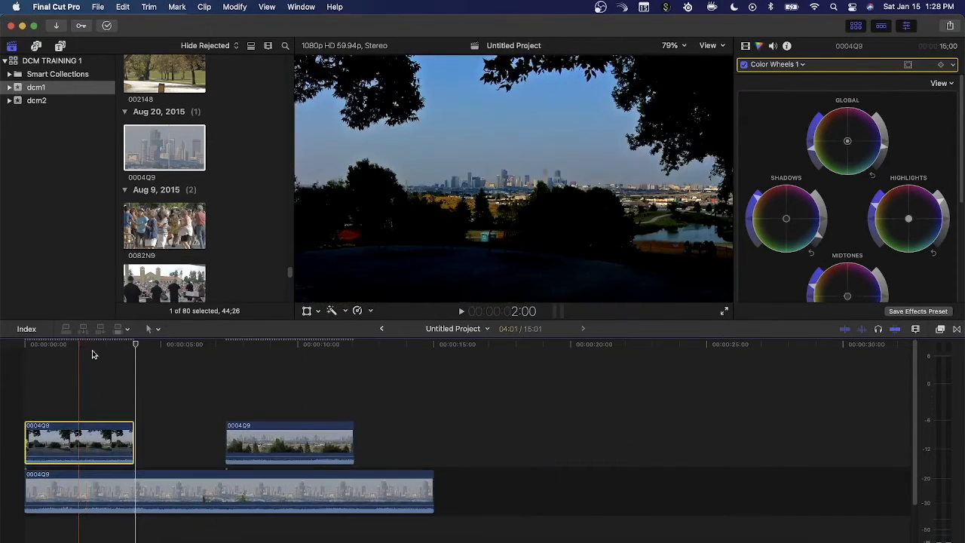
{"action": "left_click_drag", "start_coordinate": [90, 355], "coordinate": [2, 355]}
{"action": "left_click_drag", "start_coordinate": [110, 452], "coordinate": [70, 430]}
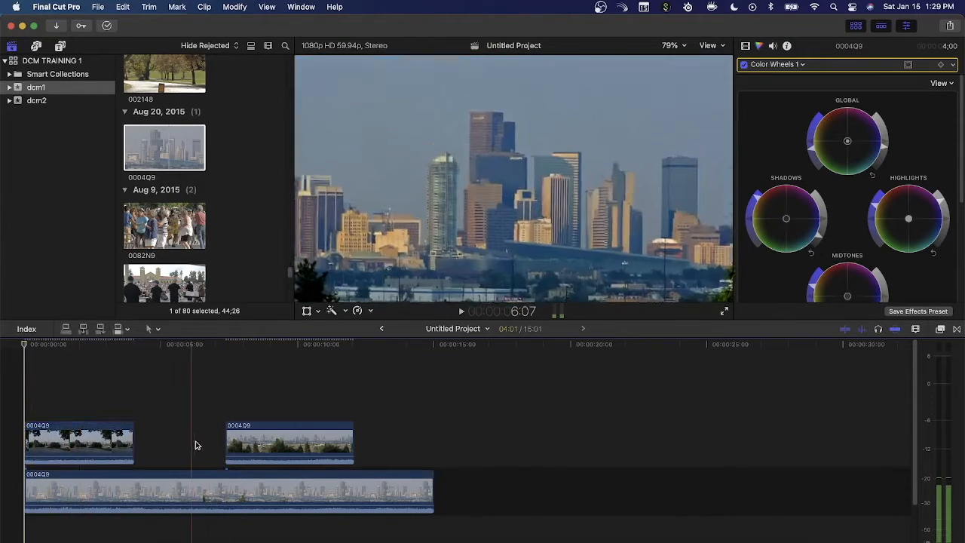
Step: Insert a 3-second gap at the start of the primary storyline and review the Insert Generator options
{"action": "left_click_drag", "start_coordinate": [324, 529], "coordinate": [646, 465]}
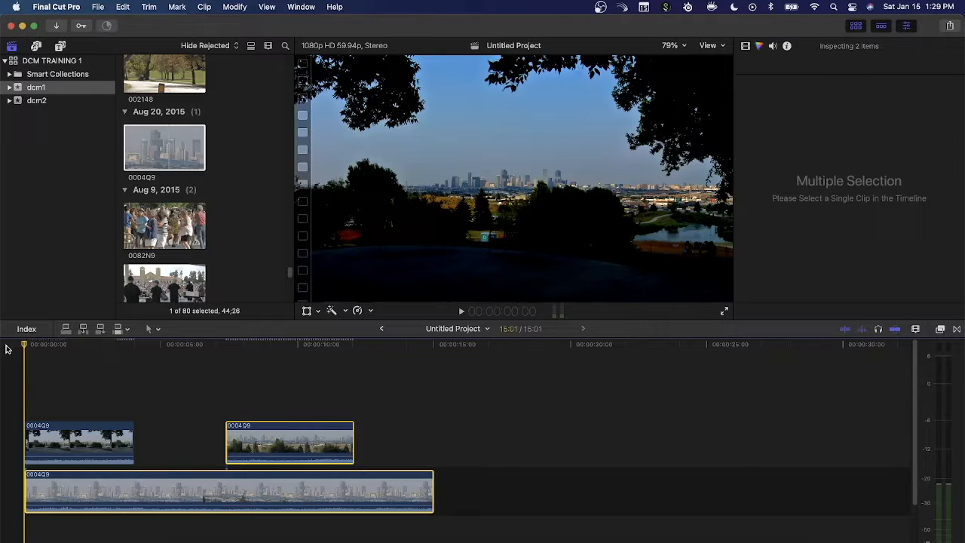
{"action": "key", "text": "alt+w"}
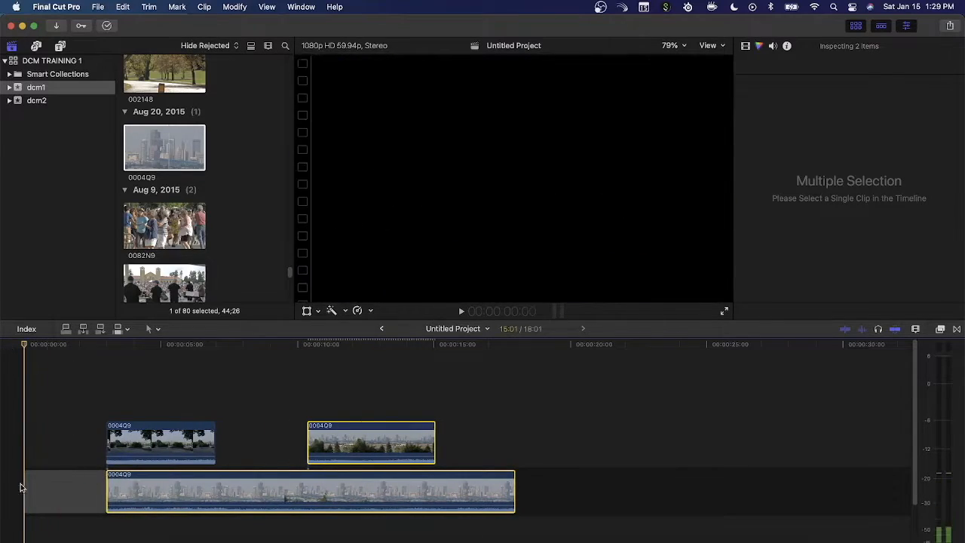
{"action": "left_click", "coordinate": [30, 492]}
{"action": "left_click", "coordinate": [177, 6]}
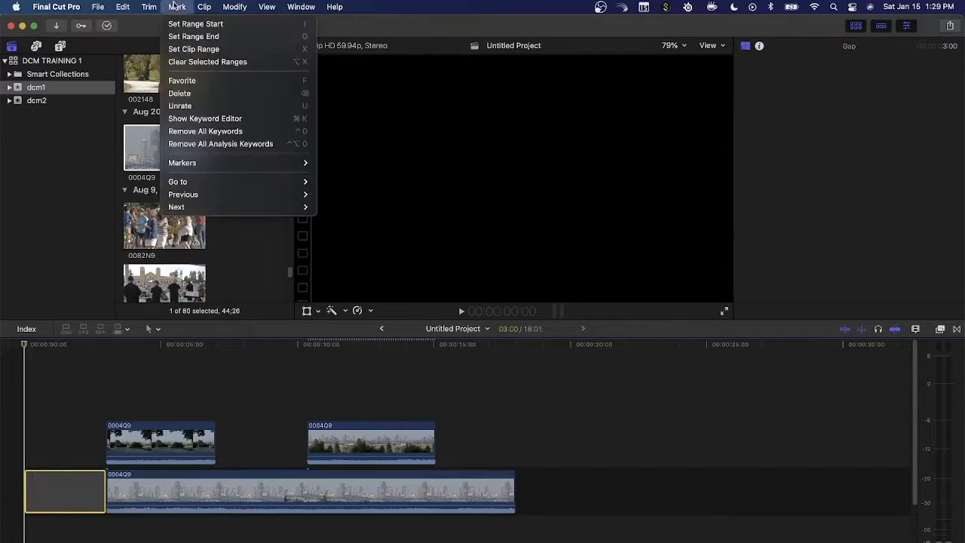
{"action": "mouse_move", "coordinate": [150, 5]}
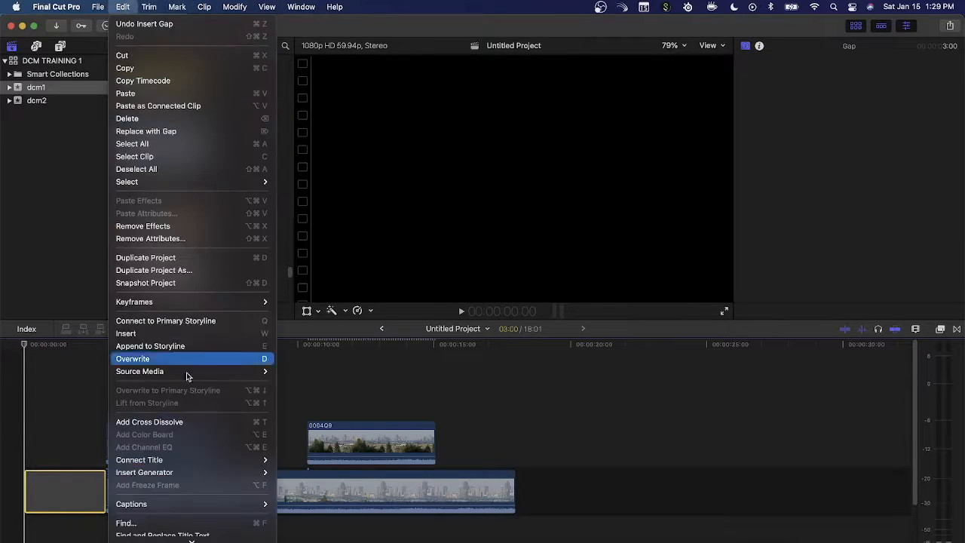
{"action": "mouse_move", "coordinate": [235, 473]}
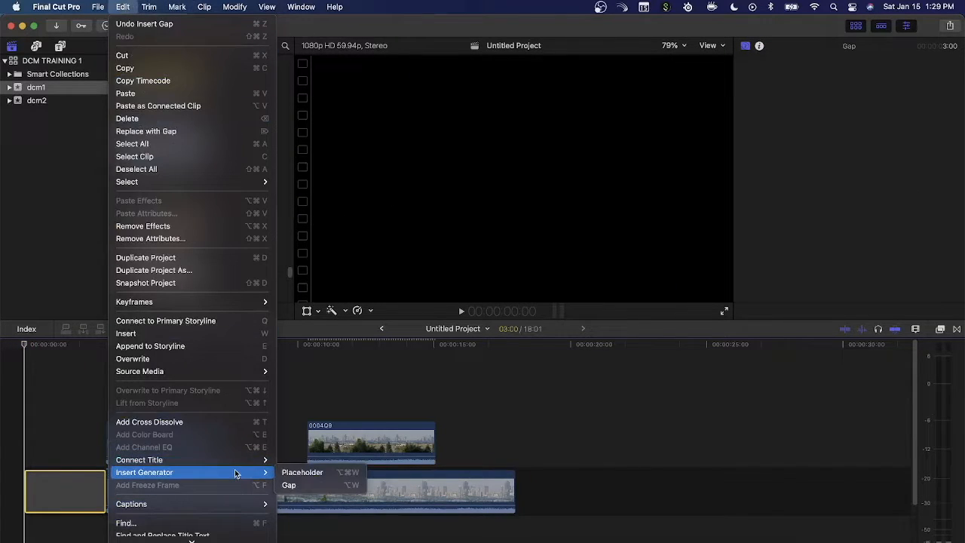
{"action": "left_click", "coordinate": [392, 368]}
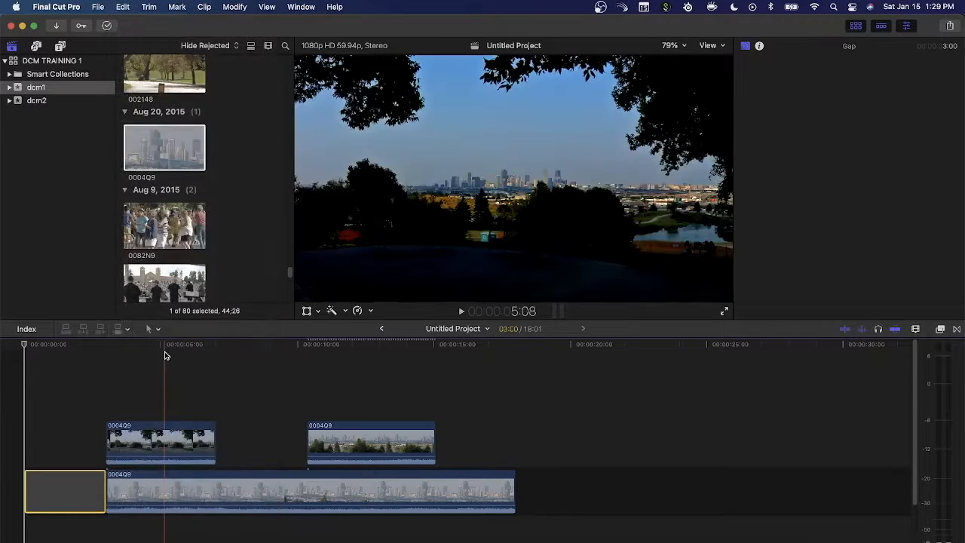
Step: Try moving the tree-framed connected clip over the opening gap and back to the start of the skyline clip
{"action": "left_click", "coordinate": [34, 369]}
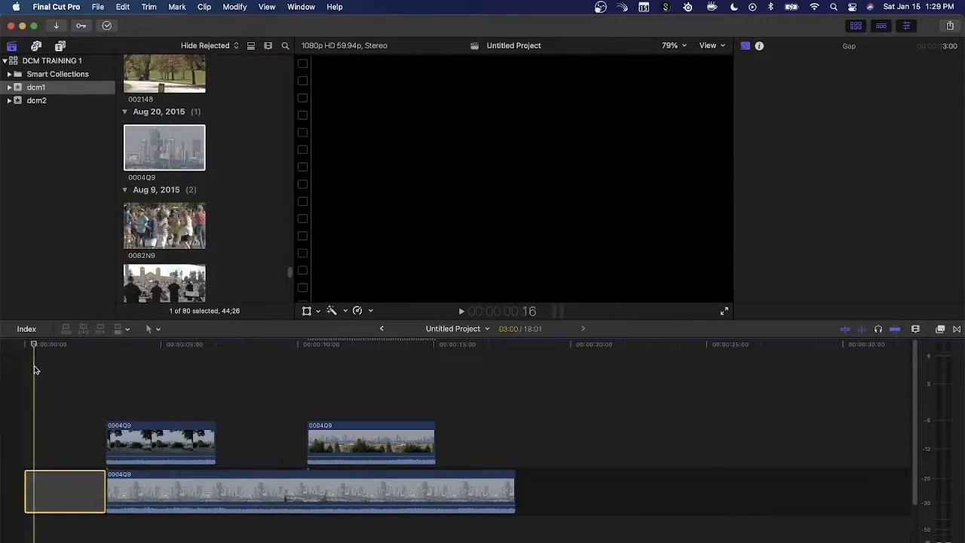
{"action": "left_click_drag", "start_coordinate": [33, 369], "coordinate": [2, 411]}
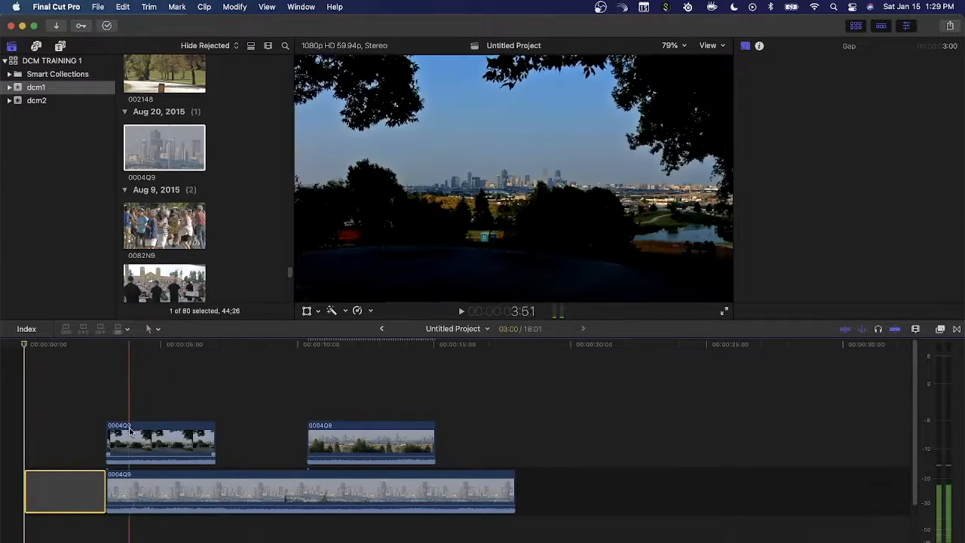
{"action": "left_click_drag", "start_coordinate": [151, 443], "coordinate": [3, 418]}
{"action": "left_click_drag", "start_coordinate": [61, 426], "coordinate": [142, 436]}
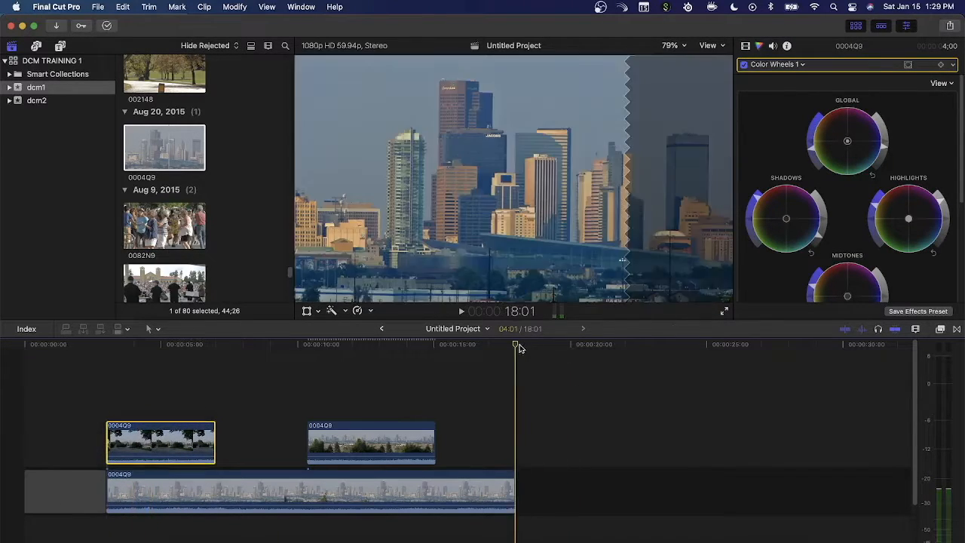
Step: Add three 3-second gaps after the skyline clip at the end of the primary storyline
{"action": "left_click", "coordinate": [509, 347]}
{"action": "key", "text": "Down"}
{"action": "key", "text": "alt+w"}
{"action": "key", "text": "alt+w"}
{"action": "key", "text": "alt+w"}
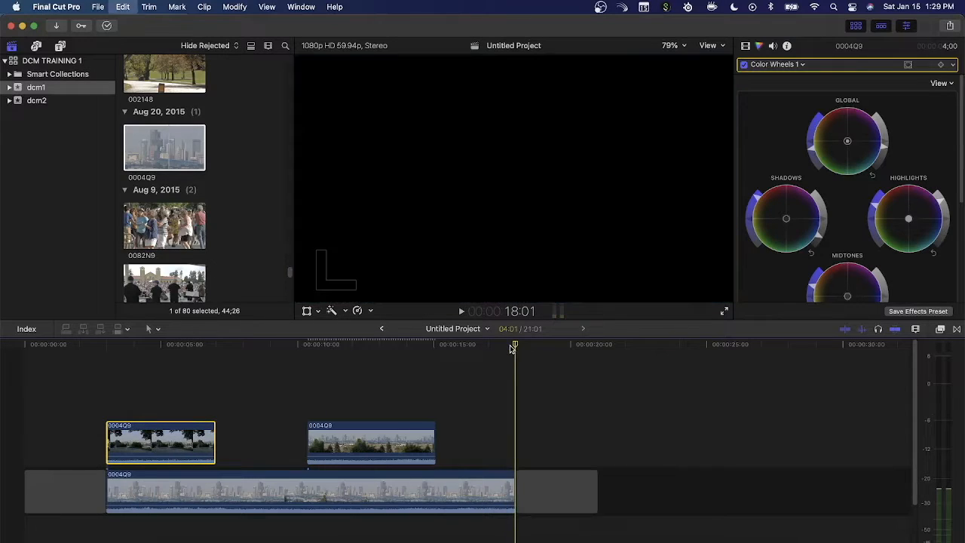
Step: Step the playhead through the edit points from the trailing gaps back towards the timeline start
{"action": "key", "text": "Down"}
{"action": "key", "text": "Down"}
{"action": "key", "text": "Up"}
{"action": "key", "text": "Up"}
{"action": "key", "text": "Up"}
{"action": "key", "text": "Up"}
{"action": "key", "text": "Up"}
{"action": "key", "text": "Up"}
{"action": "key", "text": "Up"}
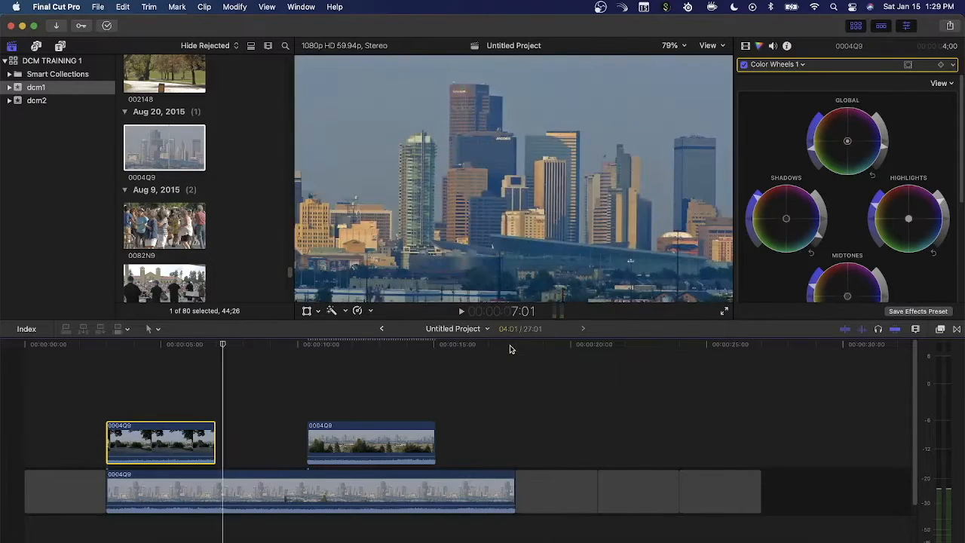
Step: Try moving the skyline clip and its connected clips past two of the trailing gaps, and undo the move
{"action": "scroll", "coordinate": [392, 478], "scroll_direction": "down", "scroll_amount": 3}
{"action": "left_click_drag", "start_coordinate": [362, 529], "coordinate": [366, 401]}
{"action": "left_click_drag", "start_coordinate": [188, 450], "coordinate": [677, 439]}
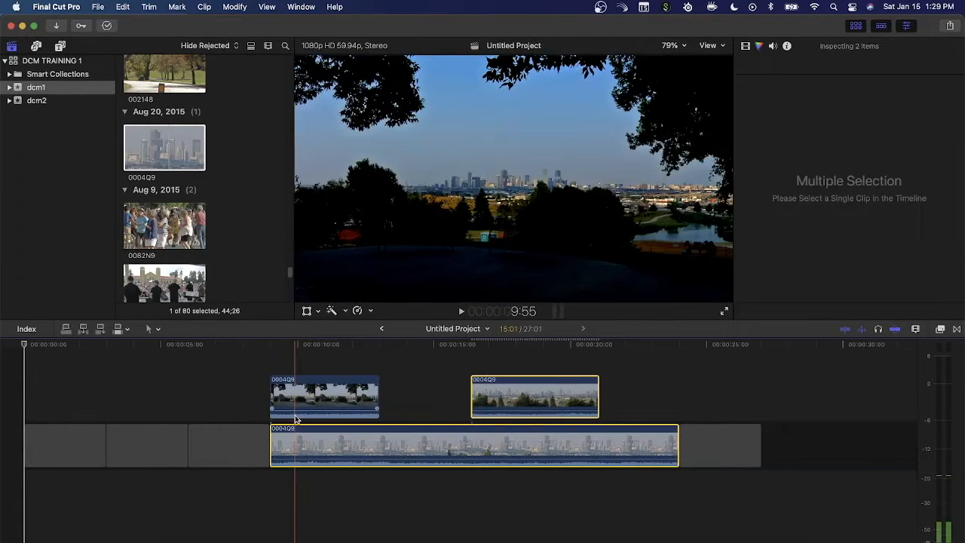
{"action": "key", "text": "z"}
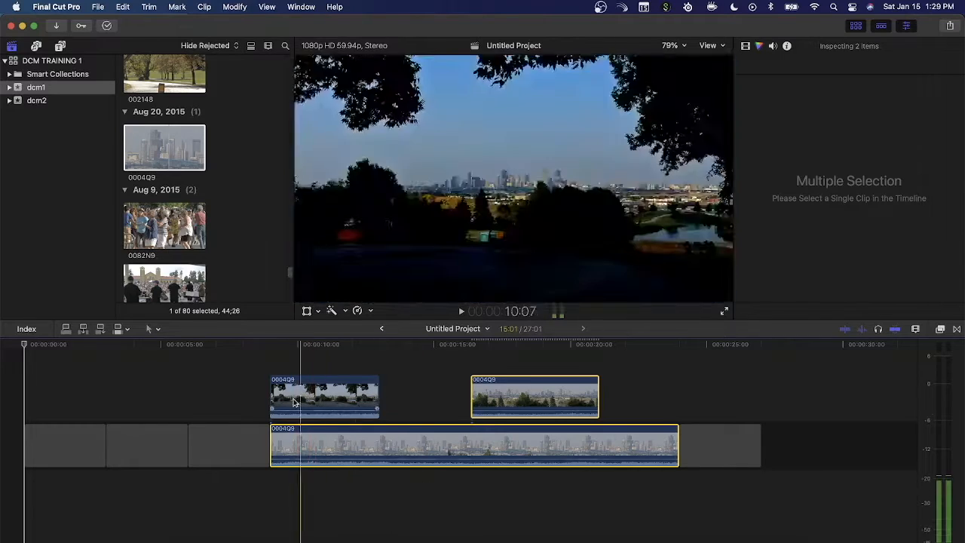
{"action": "key", "text": "super+z"}
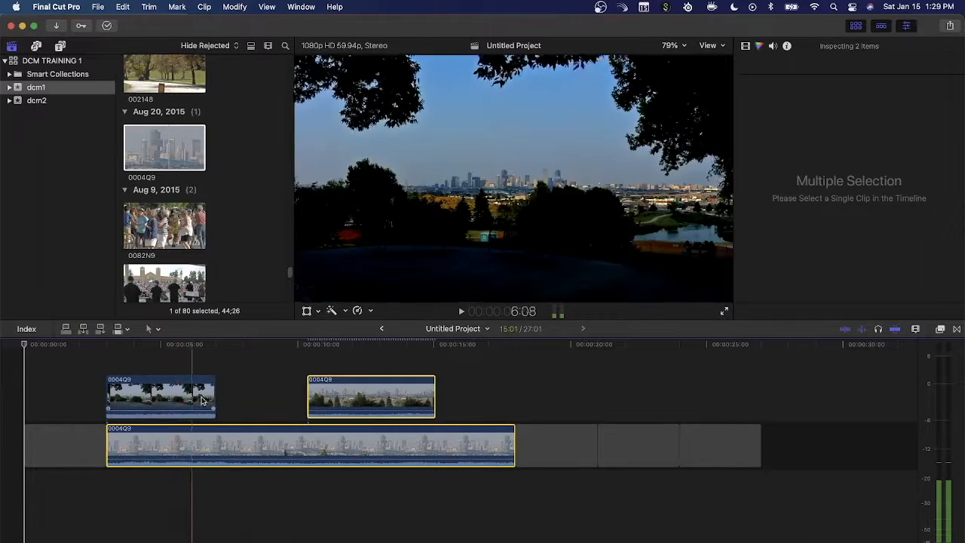
Step: Move the tree-framed connected clip to the timeline start over the gap and extend that gap to 4:01
{"action": "left_click", "coordinate": [184, 406]}
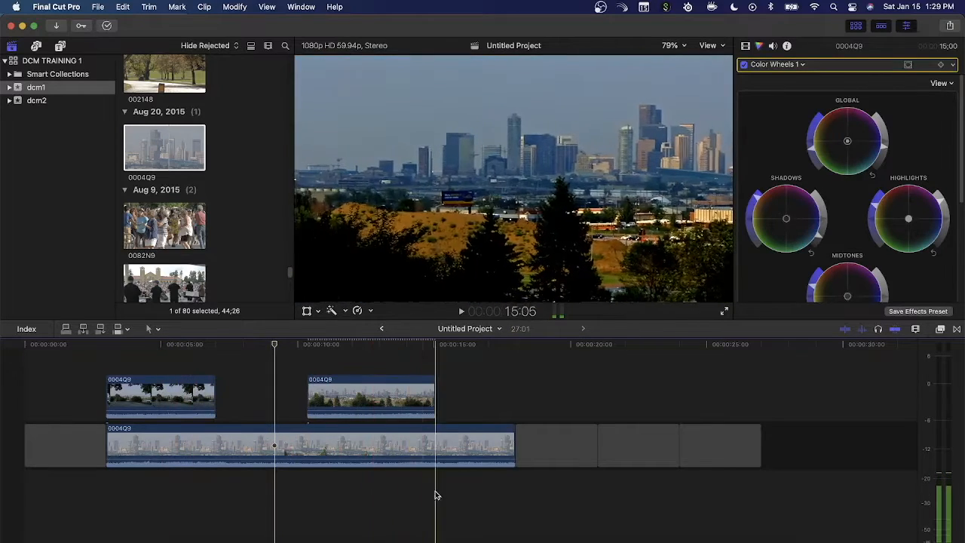
{"action": "left_click_drag", "start_coordinate": [139, 384], "coordinate": [58, 389]}
{"action": "left_click", "coordinate": [26, 343]}
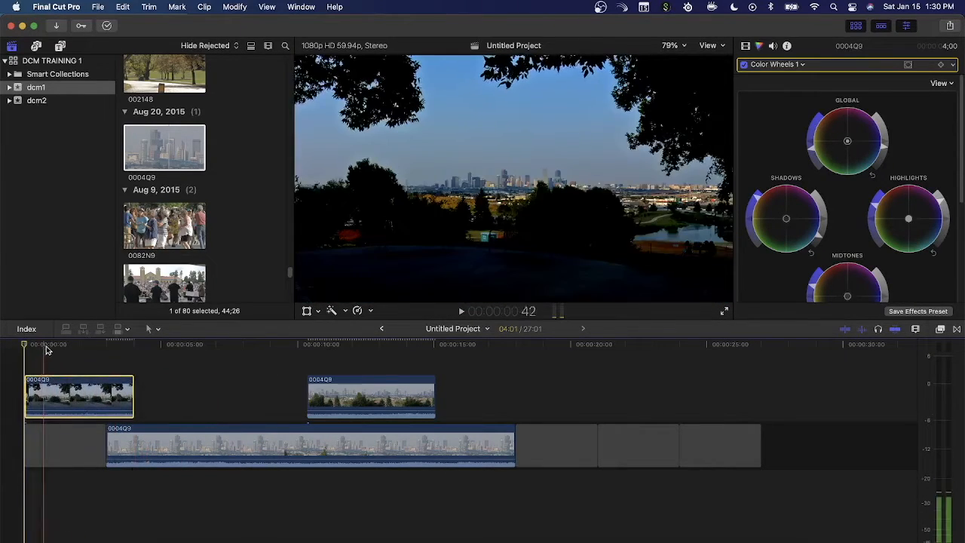
{"action": "left_click_drag", "start_coordinate": [107, 444], "coordinate": [134, 427]}
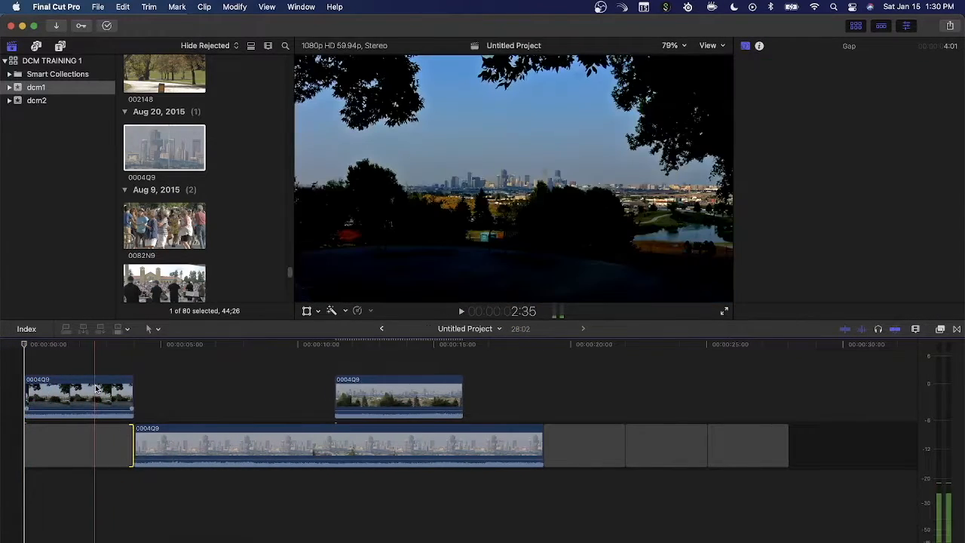
Step: Move the skyline clip and the second connected clip past the next gap, leaving the tree-framed clip at the start
{"action": "left_click_drag", "start_coordinate": [277, 392], "coordinate": [407, 476]}
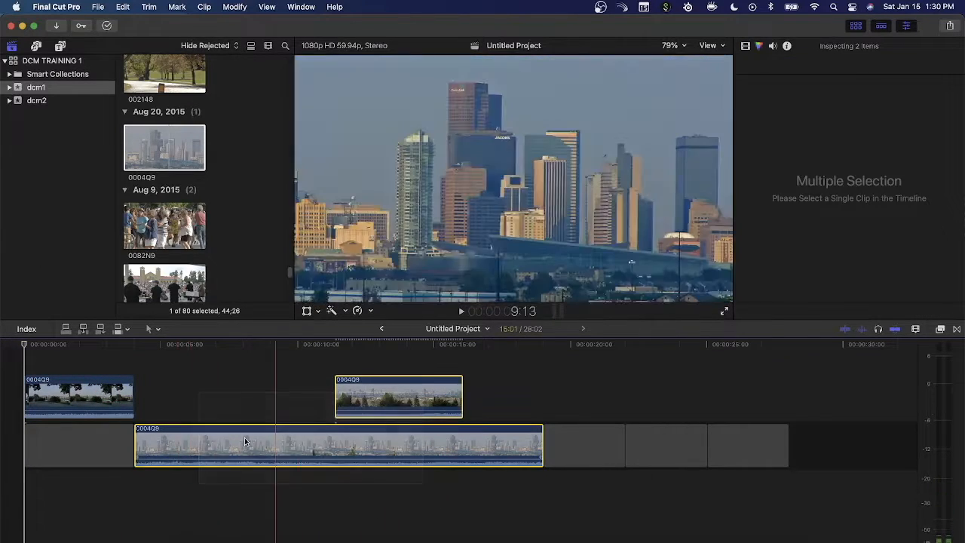
{"action": "left_click_drag", "start_coordinate": [177, 437], "coordinate": [259, 438]}
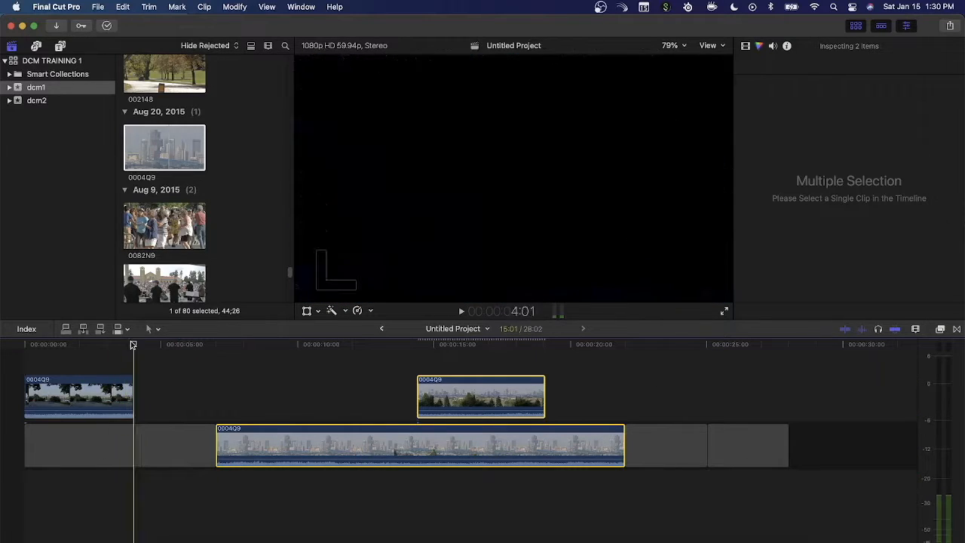
{"action": "left_click_drag", "start_coordinate": [88, 438], "coordinate": [60, 452]}
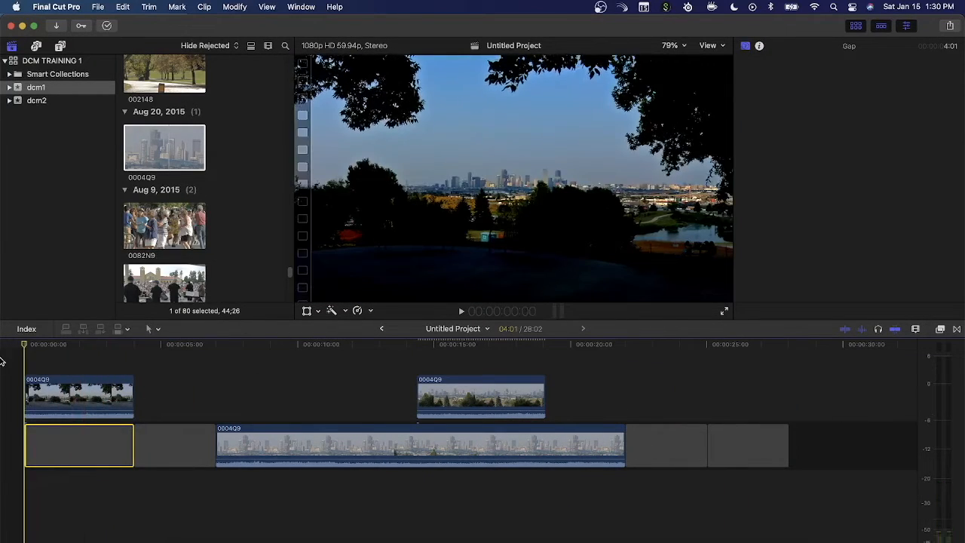
{"action": "left_click", "coordinate": [68, 386]}
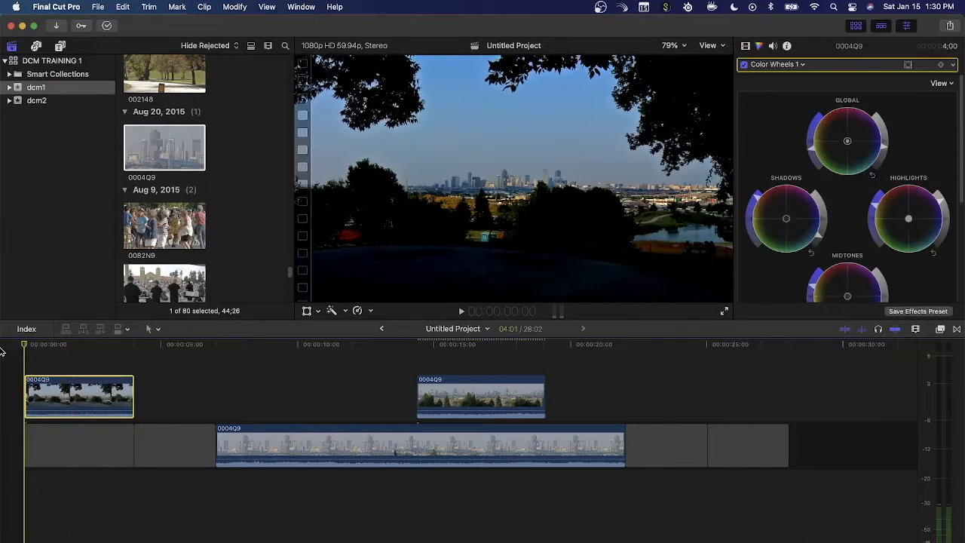
Step: Move the opening gap with its tree-framed connected clip to the storyline's end, and shift the second connected clip above that gap
{"action": "left_click", "coordinate": [64, 433]}
{"action": "left_click_drag", "start_coordinate": [64, 432], "coordinate": [756, 441]}
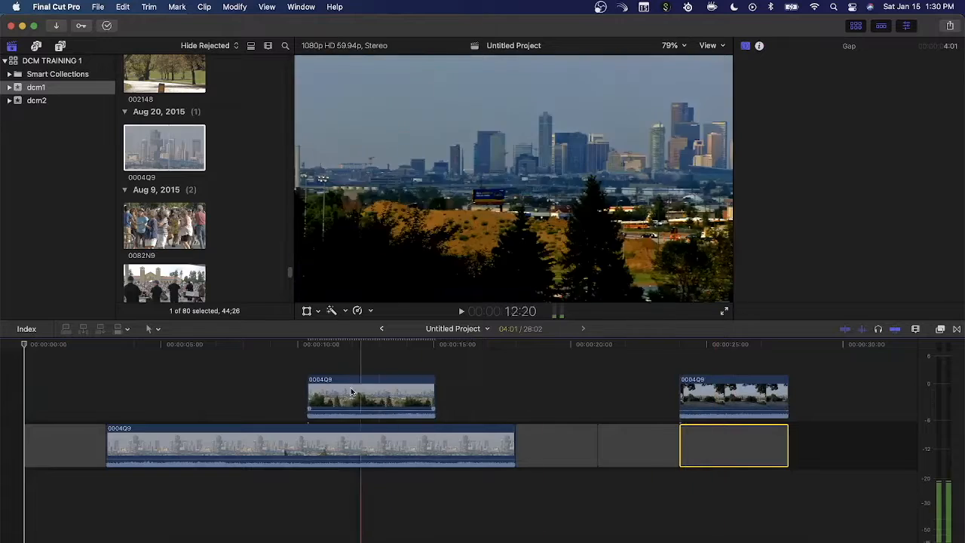
{"action": "left_click_drag", "start_coordinate": [358, 391], "coordinate": [758, 392]}
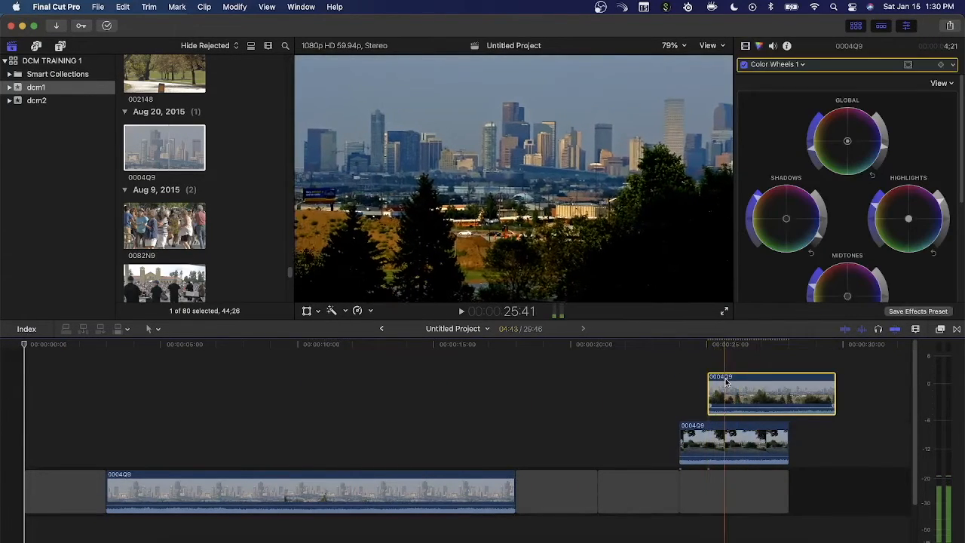
Step: Paste two more copies of the second connected clip, staggered above the last gap, and fit the whole project in the timeline
{"action": "left_click", "coordinate": [722, 345]}
{"action": "key", "text": "super+v"}
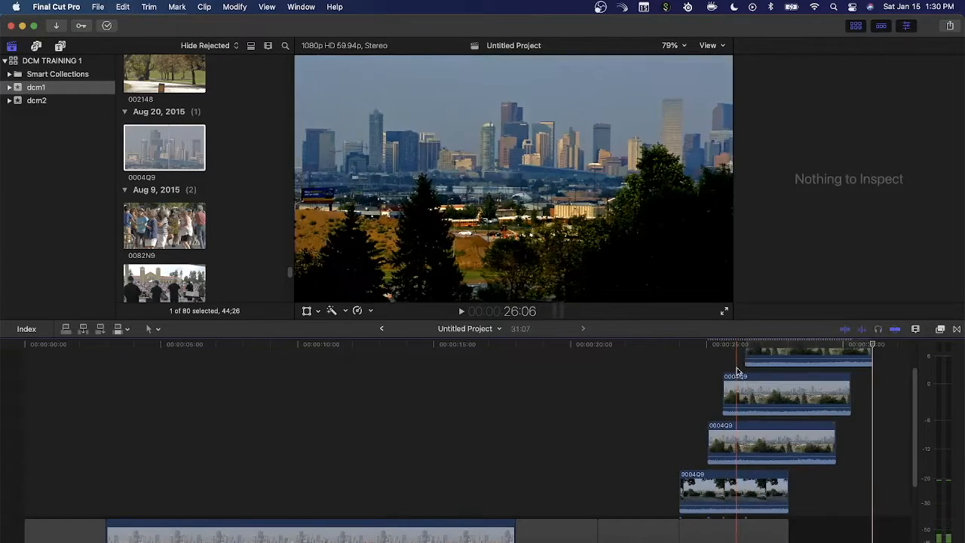
{"action": "key", "text": "shift+z"}
{"action": "scroll", "coordinate": [743, 461], "scroll_direction": "up", "scroll_amount": 3}
{"action": "scroll", "coordinate": [745, 468], "scroll_direction": "down", "scroll_amount": 4}
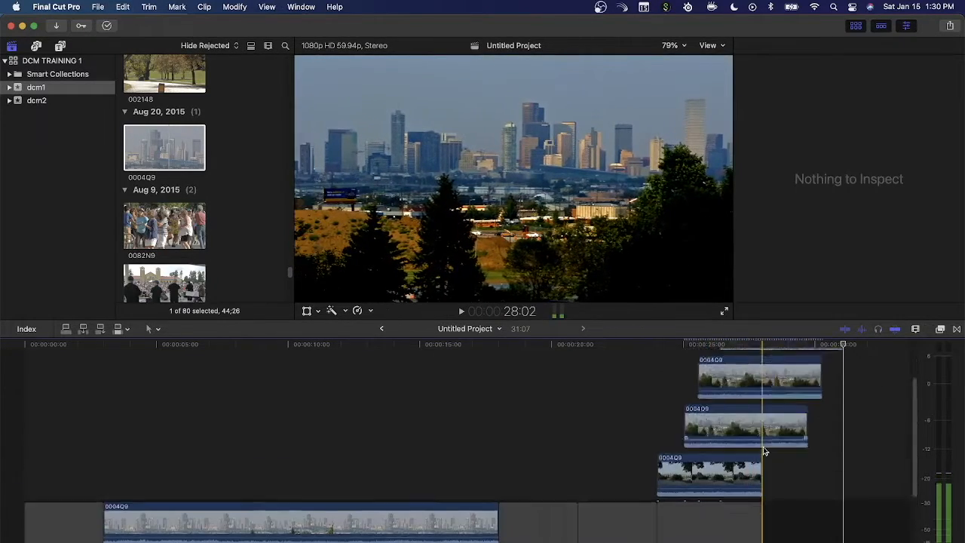
Step: Try moving only the tree-framed connected clip back over the end of the primary skyline clip, and undo the move
{"action": "scroll", "coordinate": [765, 449], "scroll_direction": "down", "scroll_amount": 3}
{"action": "left_click_drag", "start_coordinate": [733, 392], "coordinate": [510, 389]}
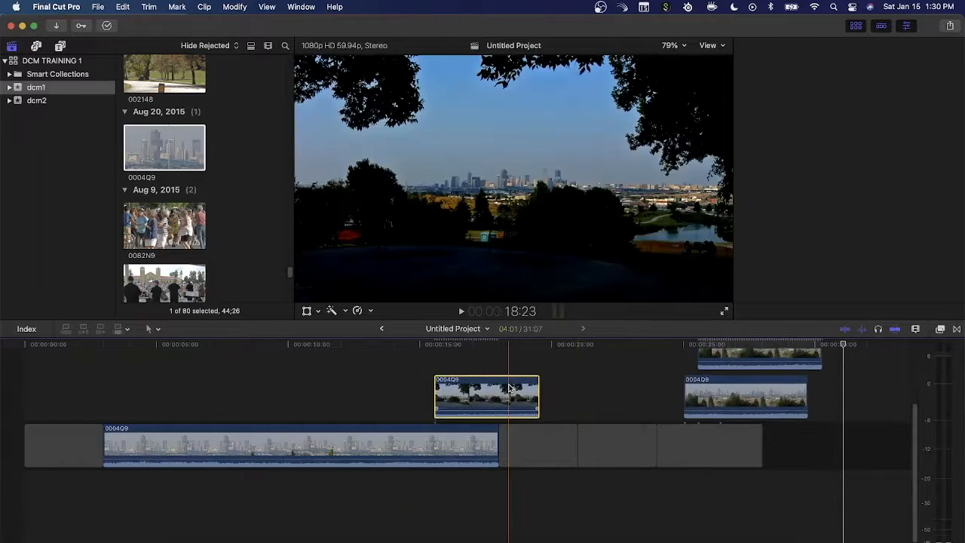
{"action": "key", "text": "super+z"}
Step: Select the last gap and examine the stack of clips connected to it
{"action": "scroll", "coordinate": [711, 452], "scroll_direction": "up", "scroll_amount": 5}
{"action": "scroll", "coordinate": [718, 442], "scroll_direction": "down", "scroll_amount": 5}
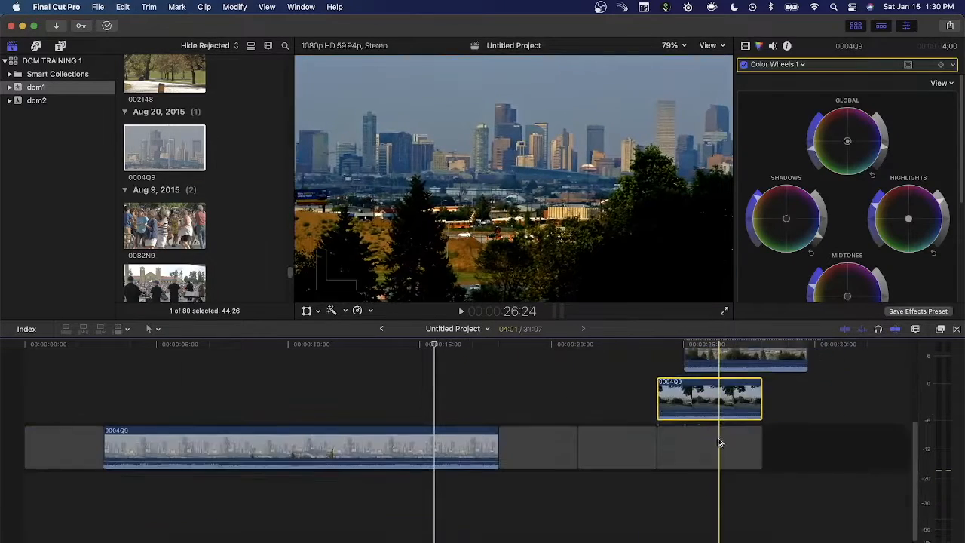
{"action": "left_click_drag", "start_coordinate": [673, 446], "coordinate": [728, 442]}
{"action": "scroll", "coordinate": [573, 448], "scroll_direction": "up", "scroll_amount": 5}
{"action": "scroll", "coordinate": [590, 447], "scroll_direction": "down", "scroll_amount": 5}
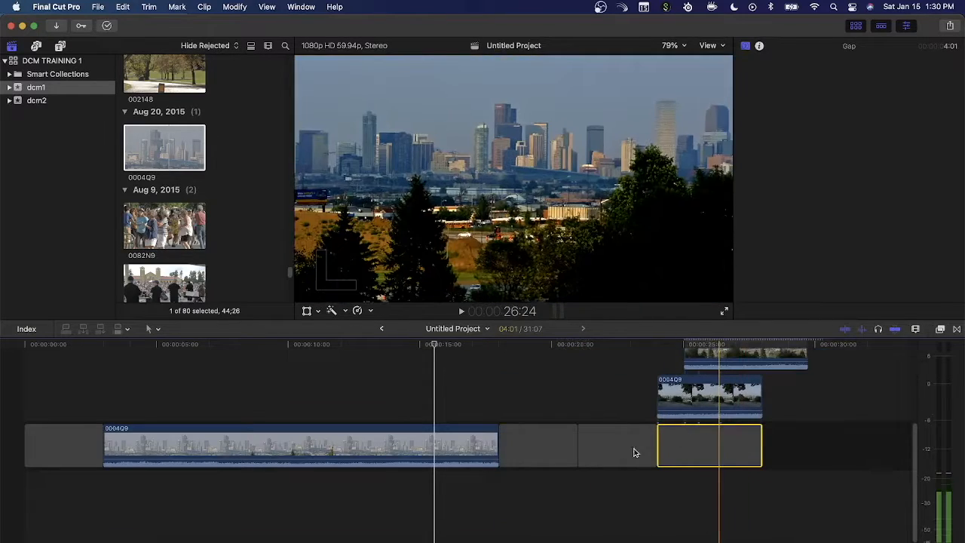
{"action": "scroll", "coordinate": [613, 447], "scroll_direction": "up", "scroll_amount": 5}
{"action": "scroll", "coordinate": [679, 456], "scroll_direction": "down", "scroll_amount": 5}
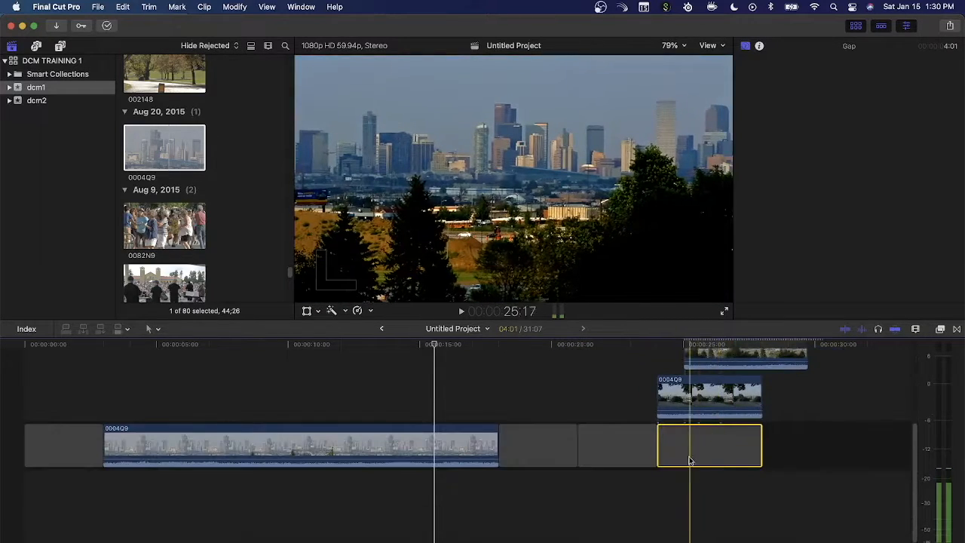
{"action": "scroll", "coordinate": [519, 446], "scroll_direction": "up", "scroll_amount": 5}
{"action": "scroll", "coordinate": [547, 455], "scroll_direction": "down", "scroll_amount": 5}
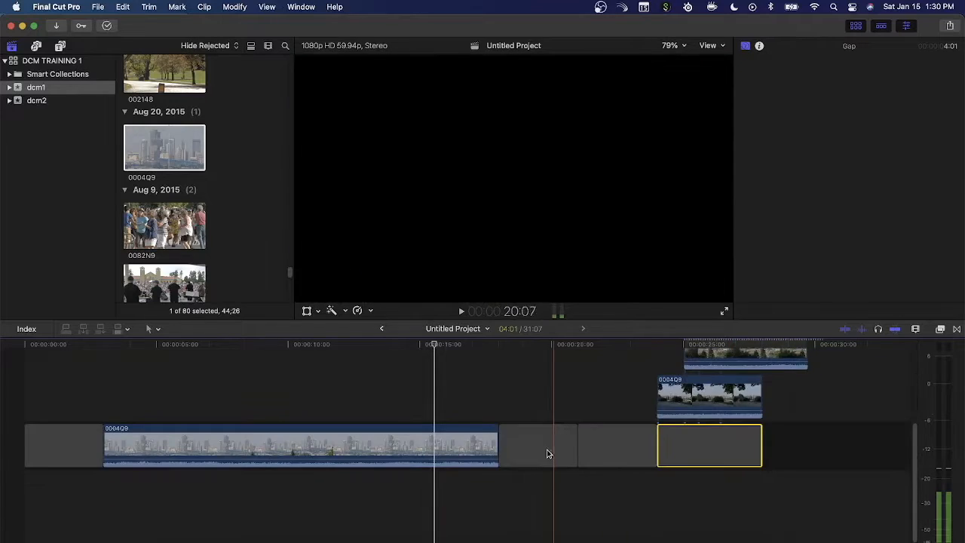
Step: Select the first gap, return the playhead to the timeline start, and compare the primary storyline with the stacked connected clips
{"action": "left_click", "coordinate": [314, 347]}
{"action": "left_click_drag", "start_coordinate": [311, 348], "coordinate": [2, 365]}
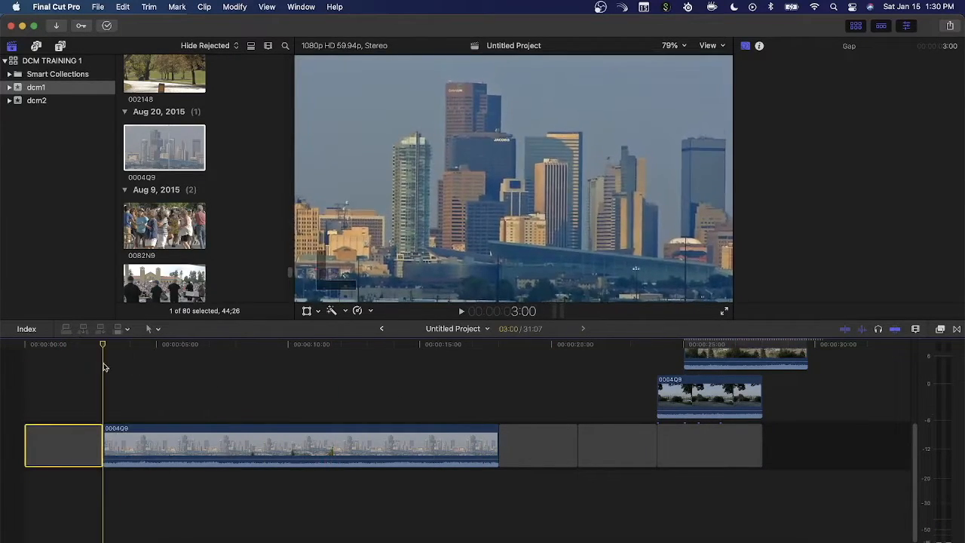
{"action": "key", "text": "l"}
{"action": "left_click_drag", "start_coordinate": [560, 400], "coordinate": [2, 399]}
{"action": "scroll", "coordinate": [210, 431], "scroll_direction": "up", "scroll_amount": 5}
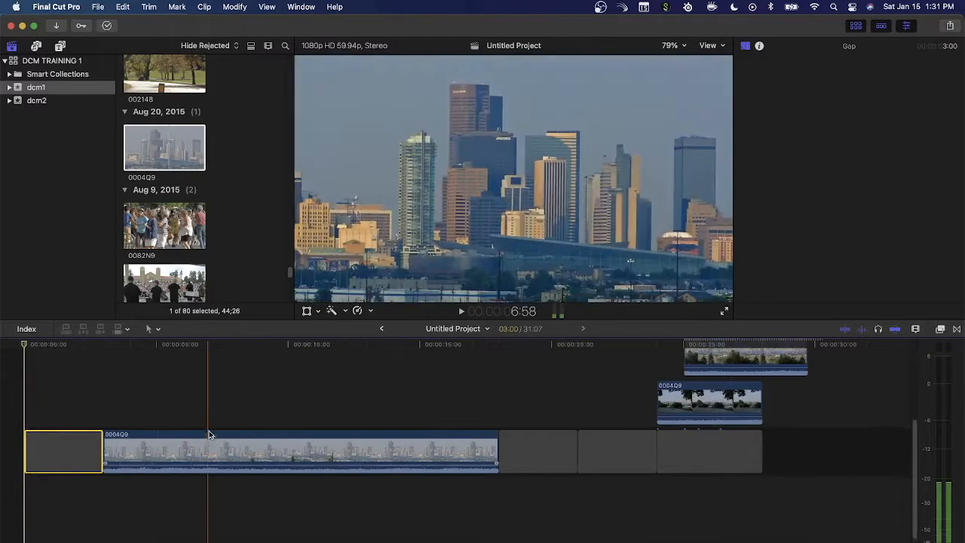
{"action": "scroll", "coordinate": [214, 436], "scroll_direction": "down", "scroll_amount": 5}
{"action": "scroll", "coordinate": [218, 439], "scroll_direction": "up", "scroll_amount": 5}
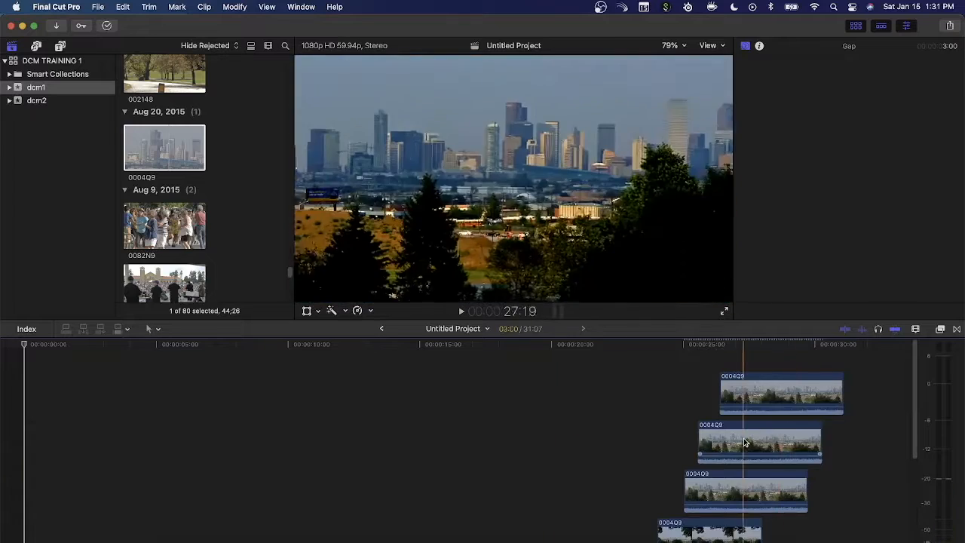
{"action": "scroll", "coordinate": [592, 442], "scroll_direction": "down", "scroll_amount": 5}
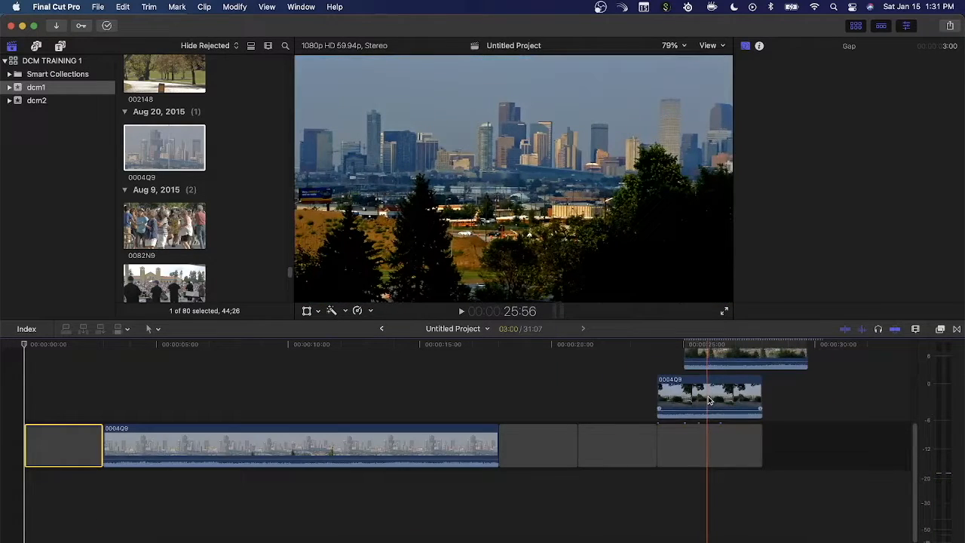
Step: Try shifting the tree-framed connected clip slightly earlier with the Position tool, undo the shift, and select the last gap
{"action": "mouse_move", "coordinate": [708, 399]}
{"action": "left_mouse_down"}
{"action": "mouse_move", "coordinate": [671, 404]}
{"action": "mouse_move", "coordinate": [694, 403]}
{"action": "left_mouse_up"}
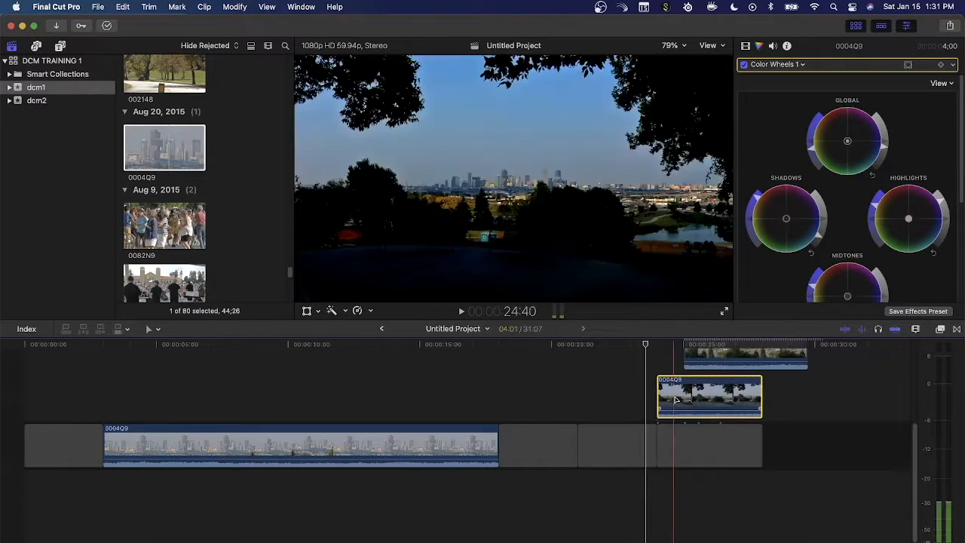
{"action": "left_click_drag", "start_coordinate": [649, 343], "coordinate": [685, 345]}
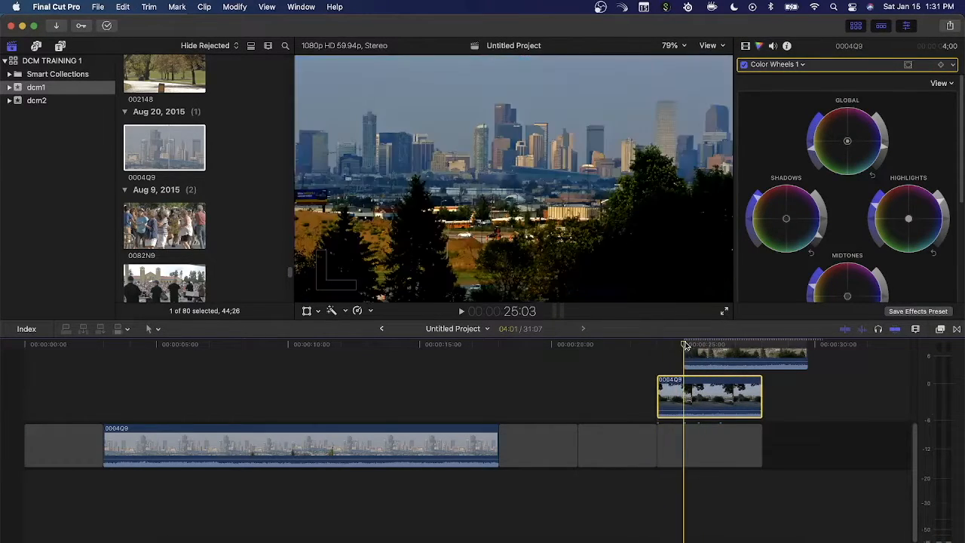
{"action": "left_click_drag", "start_coordinate": [689, 407], "coordinate": [676, 407]}
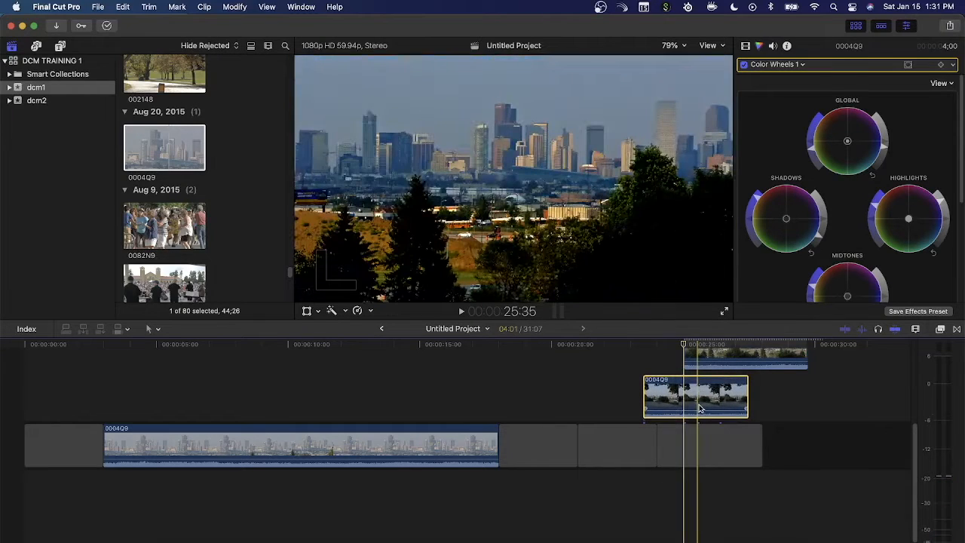
{"action": "left_click", "coordinate": [668, 444]}
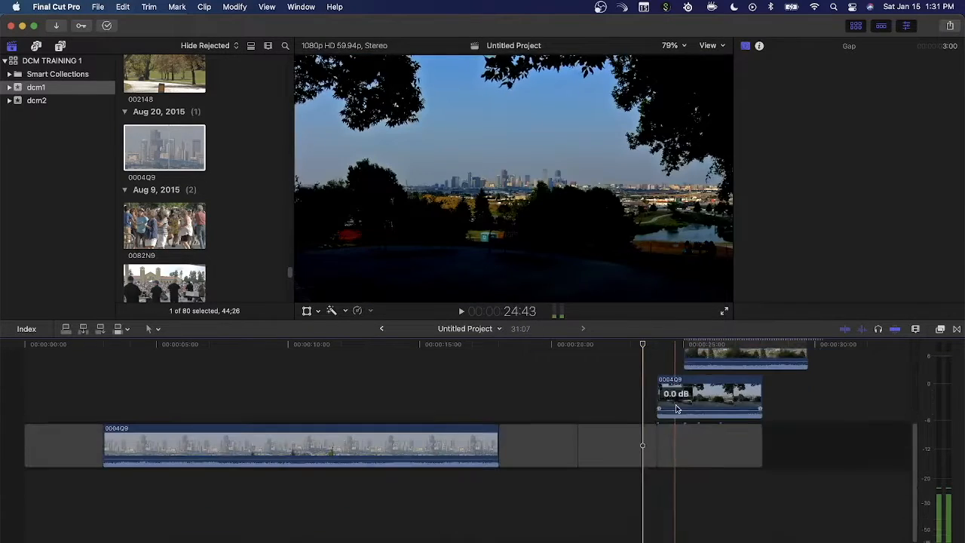
{"action": "left_click_drag", "start_coordinate": [668, 445], "coordinate": [689, 444]}
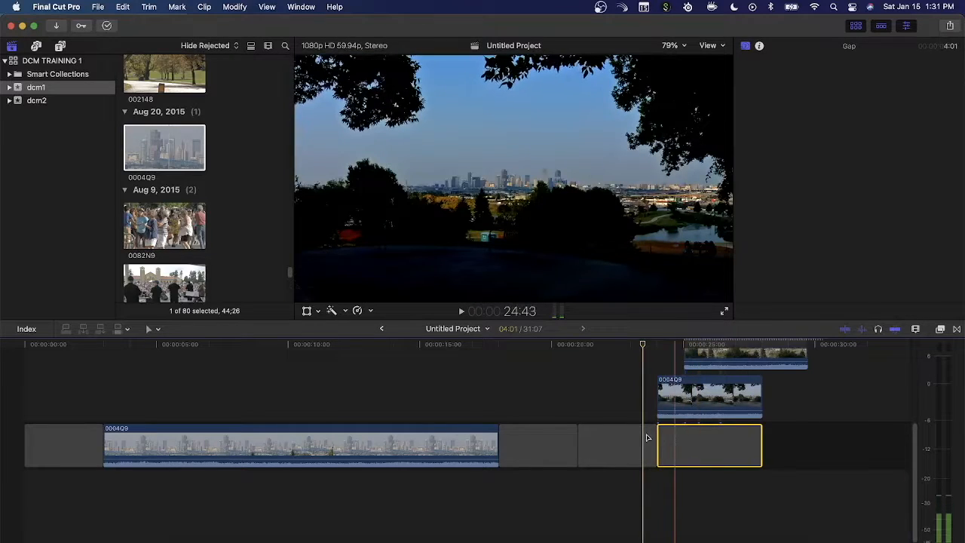
Step: Move the last gap and its connected clips onto the middle of the skyline clip with the Position tool, and inspect the stack
{"action": "left_click_drag", "start_coordinate": [673, 442], "coordinate": [324, 448]}
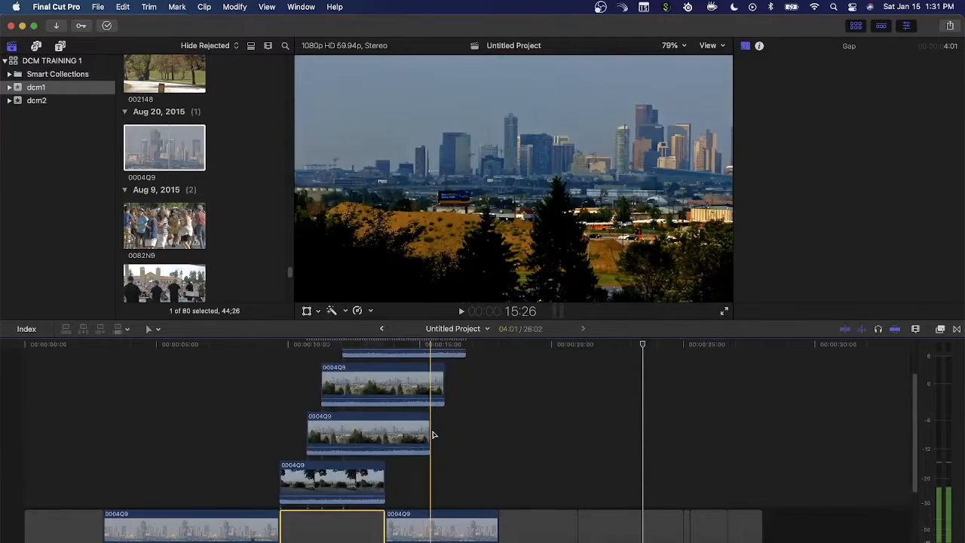
{"action": "scroll", "coordinate": [431, 436], "scroll_direction": "up", "scroll_amount": 3}
{"action": "scroll", "coordinate": [423, 437], "scroll_direction": "down", "scroll_amount": 3}
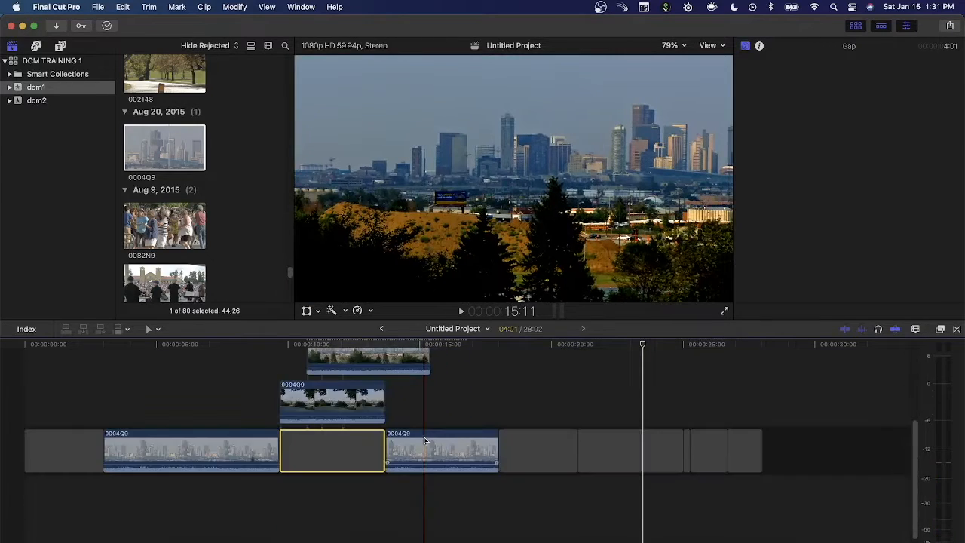
{"action": "scroll", "coordinate": [424, 437], "scroll_direction": "up", "scroll_amount": 3}
{"action": "scroll", "coordinate": [416, 450], "scroll_direction": "down", "scroll_amount": 3}
{"action": "scroll", "coordinate": [416, 450], "scroll_direction": "up", "scroll_amount": 3}
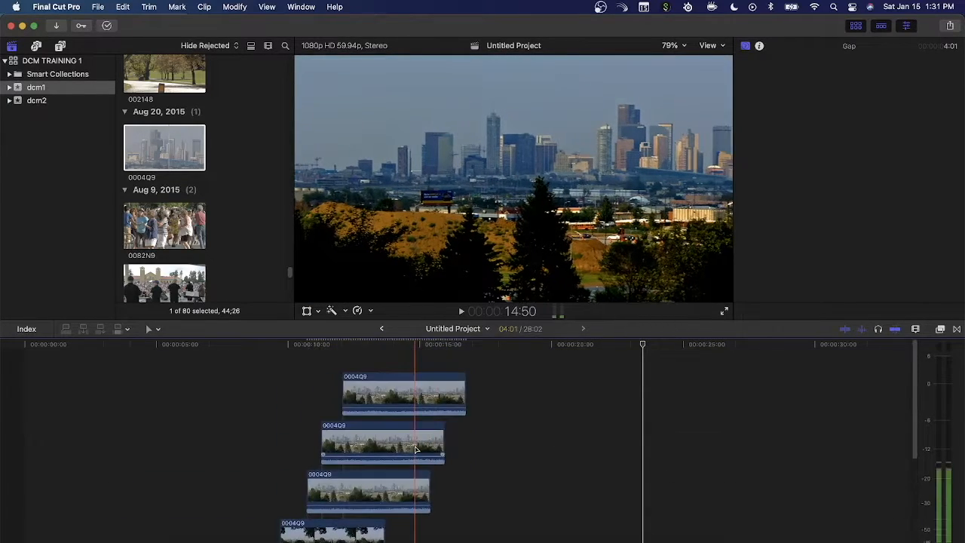
{"action": "scroll", "coordinate": [418, 446], "scroll_direction": "down", "scroll_amount": 3}
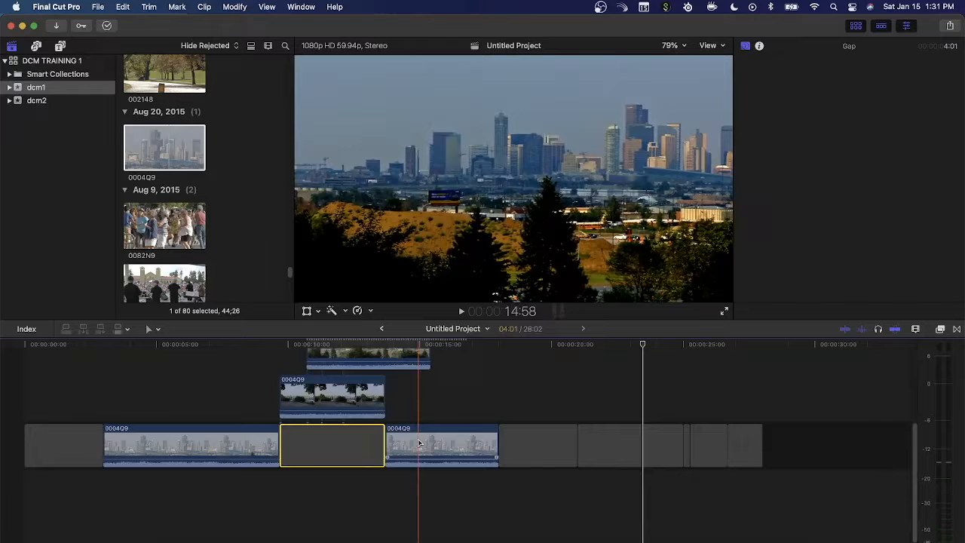
Step: Undo the Position tool moves of the gap until it is back at the end of the storyline
{"action": "key", "text": "super+z"}
{"action": "scroll", "coordinate": [524, 440], "scroll_direction": "up", "scroll_amount": 3}
{"action": "key", "text": "super+z"}
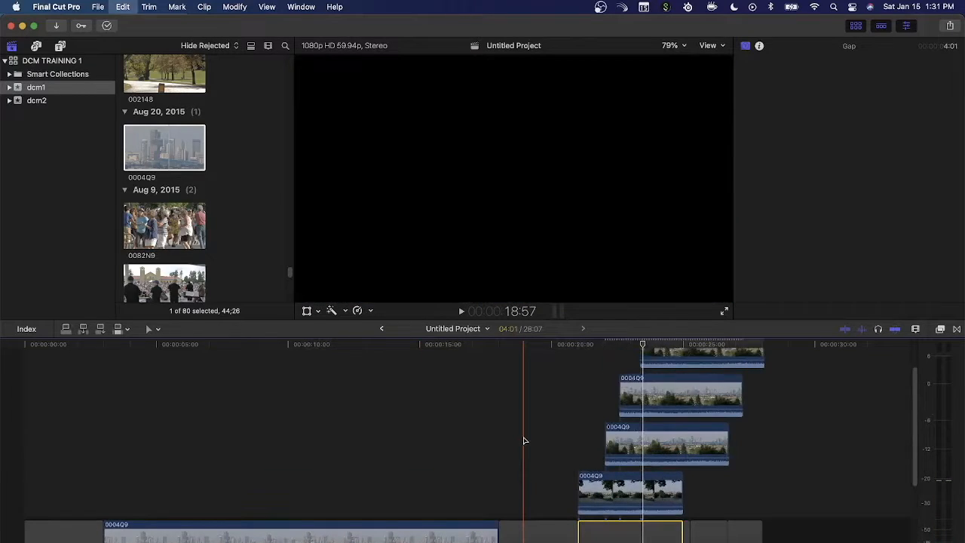
{"action": "scroll", "coordinate": [523, 440], "scroll_direction": "down", "scroll_amount": 3}
{"action": "key", "text": "super+z"}
{"action": "key", "text": "super+z"}
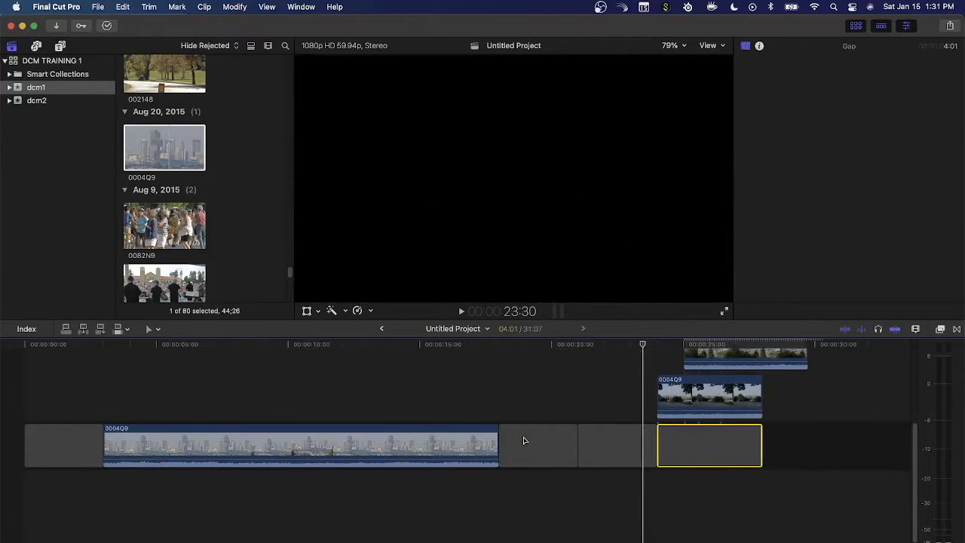
Step: Move the last gap with its connected clips directly behind the skyline clip using the Select tool
{"action": "scroll", "coordinate": [524, 440], "scroll_direction": "up", "scroll_amount": 3}
{"action": "scroll", "coordinate": [531, 442], "scroll_direction": "down", "scroll_amount": 3}
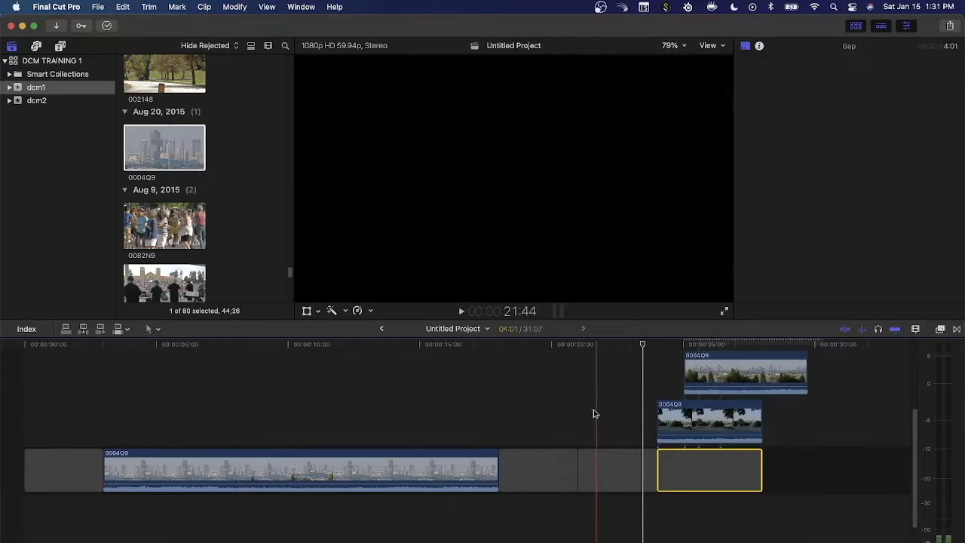
{"action": "left_click_drag", "start_coordinate": [664, 468], "coordinate": [451, 428]}
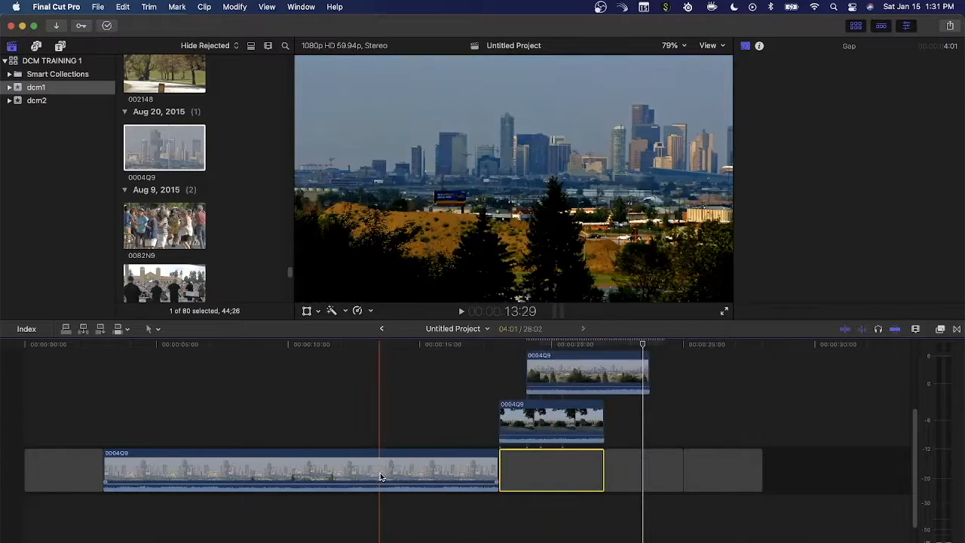
{"action": "left_click_drag", "start_coordinate": [518, 467], "coordinate": [562, 444]}
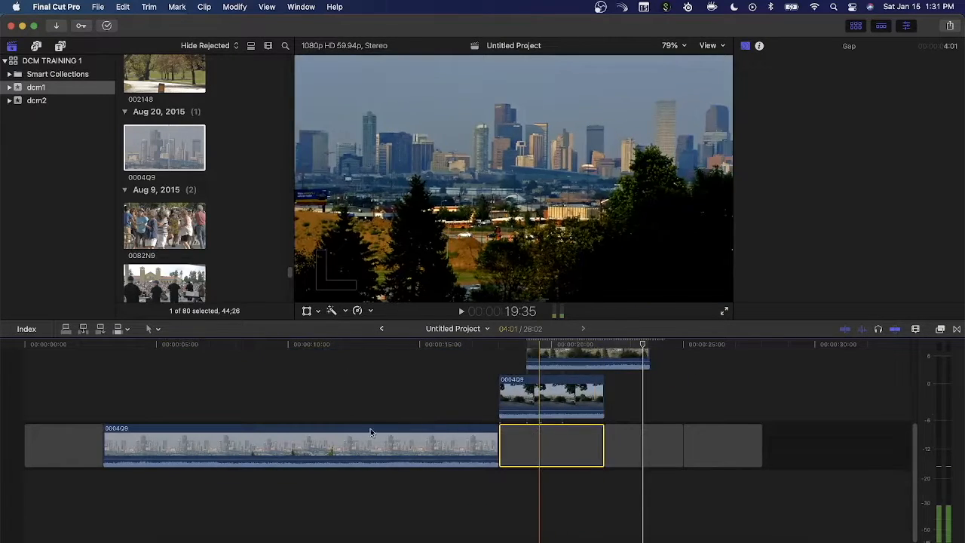
{"action": "left_click_drag", "start_coordinate": [371, 432], "coordinate": [642, 435]}
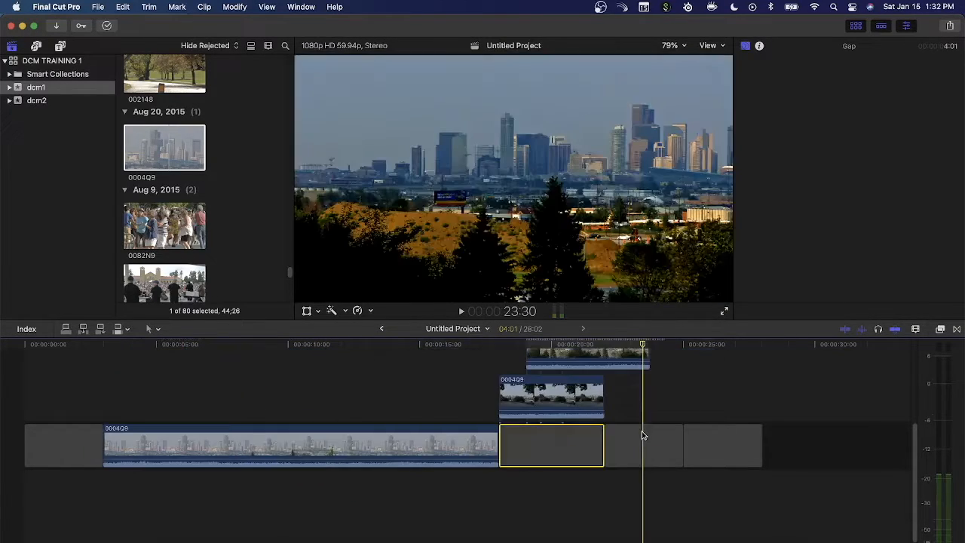
Step: Move the gap and its connected clips across the skyline clip to that clip's start with the Position tool, overwriting the footage
{"action": "left_click_drag", "start_coordinate": [517, 443], "coordinate": [386, 444]}
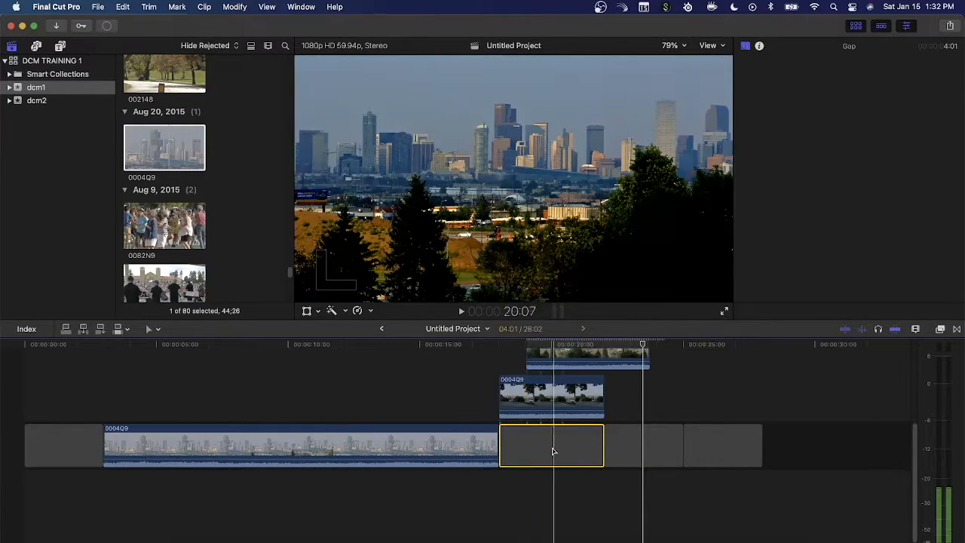
{"action": "left_click_drag", "start_coordinate": [546, 442], "coordinate": [153, 446]}
{"action": "scroll", "coordinate": [313, 450], "scroll_direction": "down", "scroll_amount": 5}
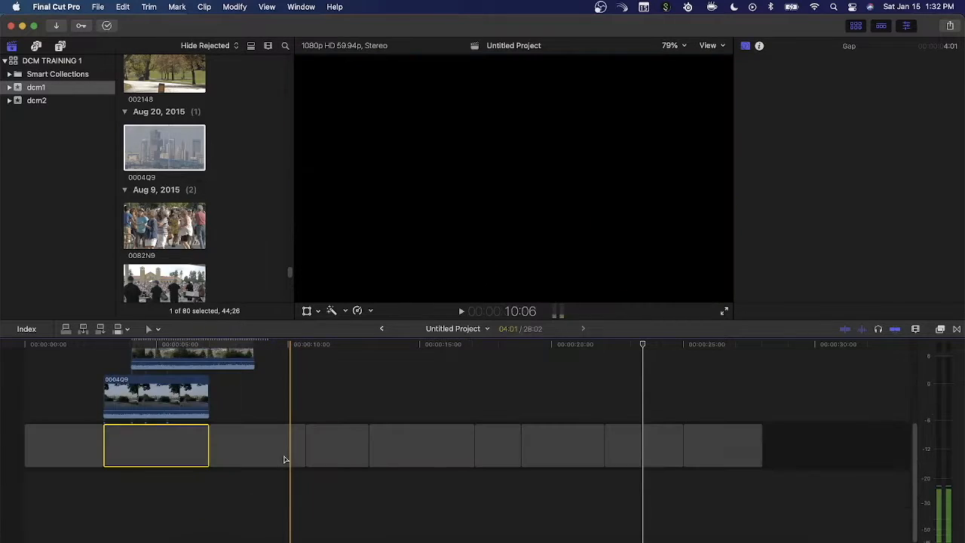
{"action": "scroll", "coordinate": [286, 457], "scroll_direction": "up", "scroll_amount": 4}
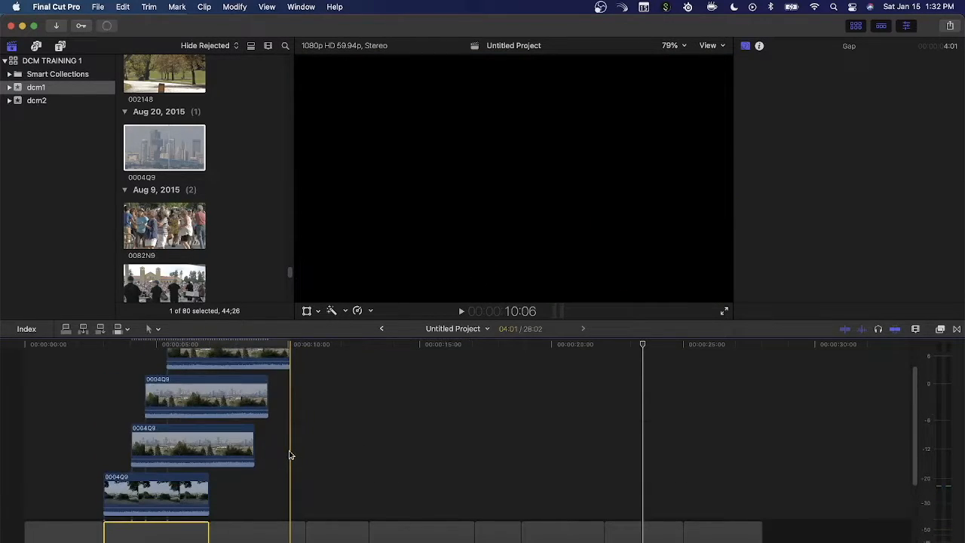
Step: Undo the overwriting moves until the skyline clip is whole and the gap sits directly behind it
{"action": "key", "text": "super+z"}
{"action": "key", "text": "super+z"}
{"action": "scroll", "coordinate": [292, 454], "scroll_direction": "up", "scroll_amount": 1}
{"action": "scroll", "coordinate": [292, 453], "scroll_direction": "down", "scroll_amount": 4}
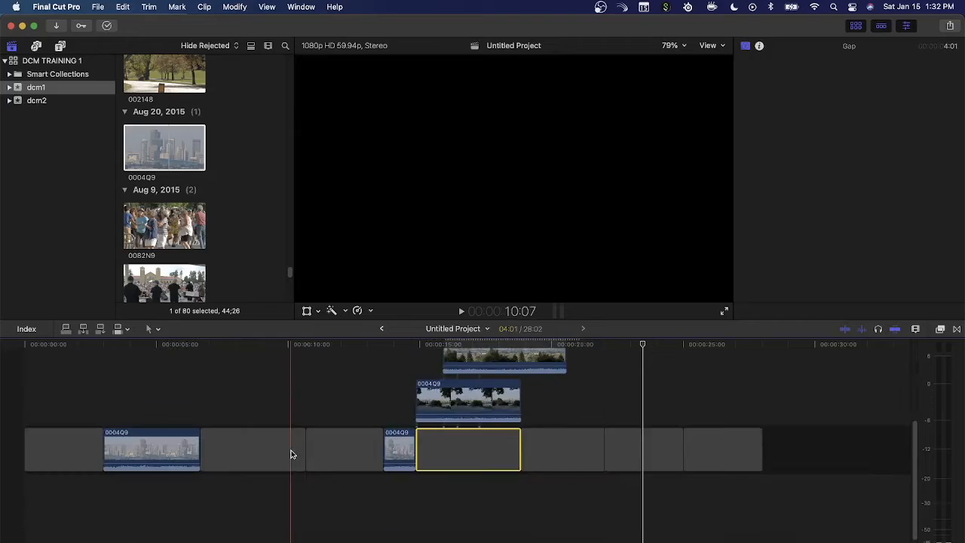
{"action": "key", "text": "super+z"}
{"action": "key", "text": "super+z"}
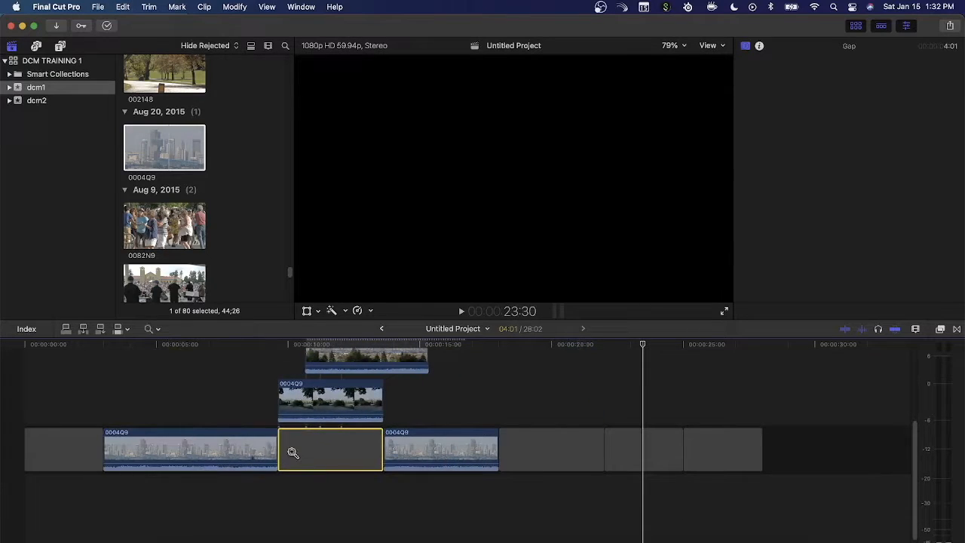
{"action": "key", "text": "super+z"}
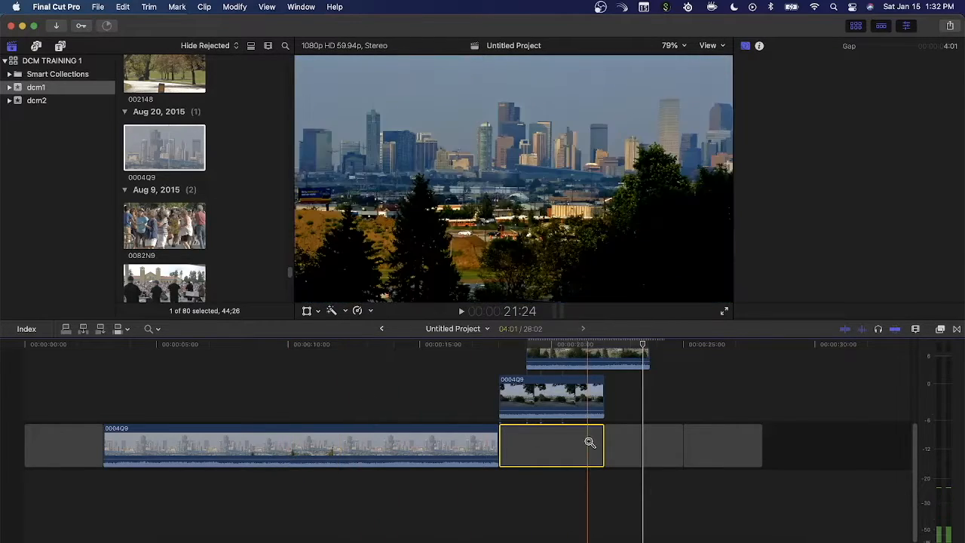
Step: Try moving the gap with its connected clips onto the middle of the skyline clip using the Select tool
{"action": "key", "text": "a"}
{"action": "left_click_drag", "start_coordinate": [548, 440], "coordinate": [326, 411]}
{"action": "left_click_drag", "start_coordinate": [520, 446], "coordinate": [400, 420]}
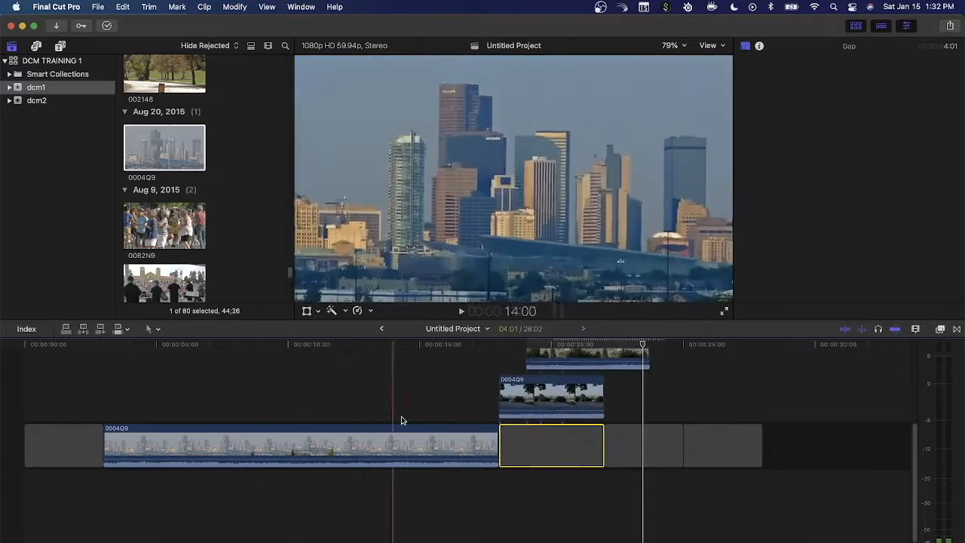
Step: Move the gap with its connected clips onto the middle of the skyline clip using the Position tool, overwriting the footage there
{"action": "left_click_drag", "start_coordinate": [556, 437], "coordinate": [505, 443]}
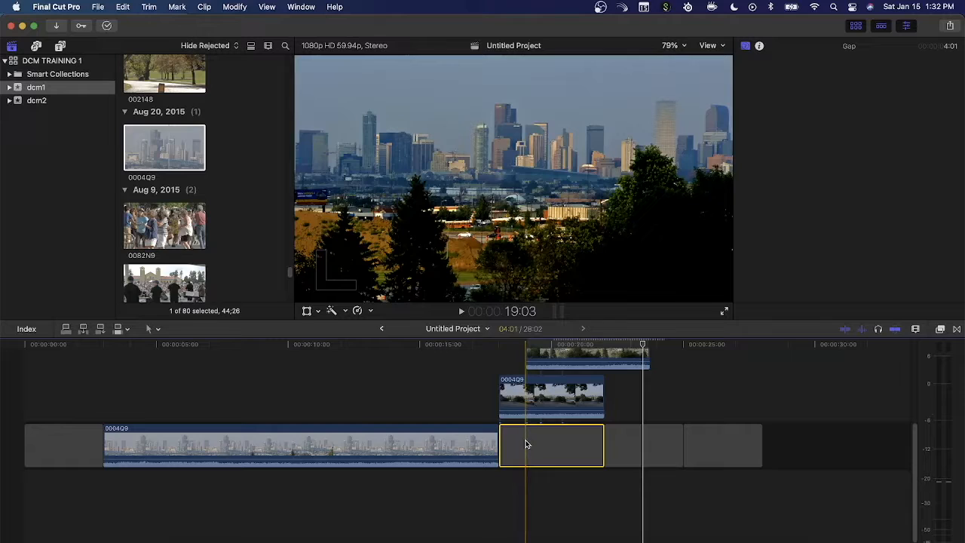
{"action": "left_click_drag", "start_coordinate": [499, 443], "coordinate": [287, 438]}
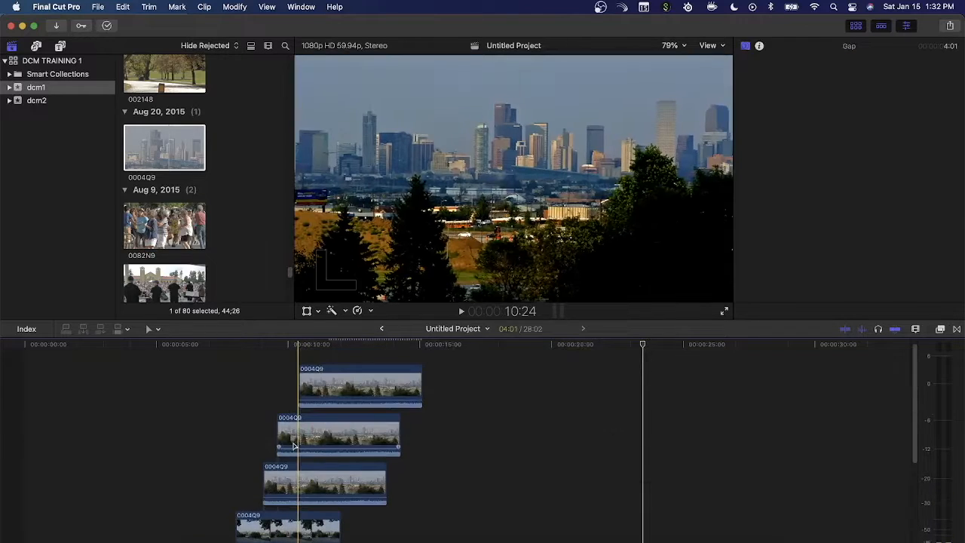
{"action": "scroll", "coordinate": [306, 439], "scroll_direction": "up", "scroll_amount": 5}
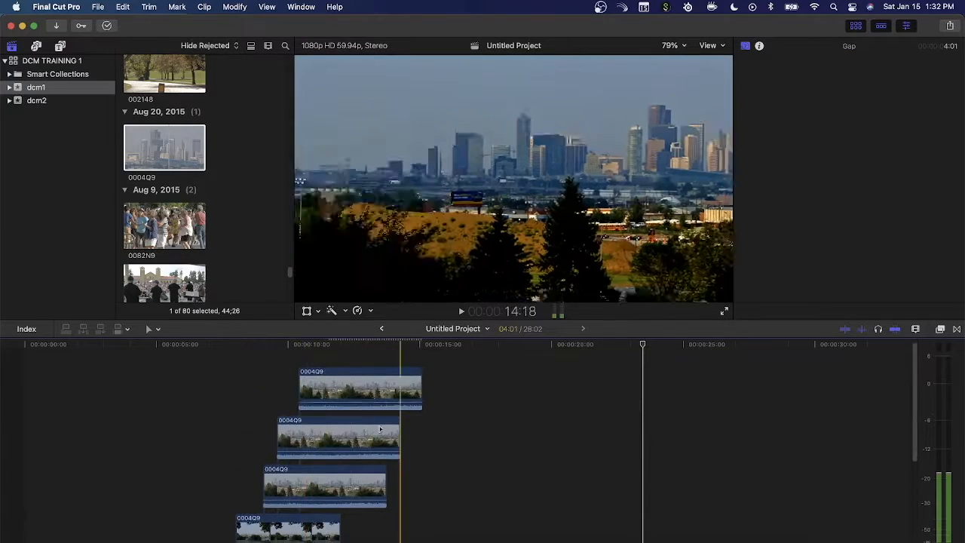
{"action": "scroll", "coordinate": [298, 414], "scroll_direction": "down", "scroll_amount": 5}
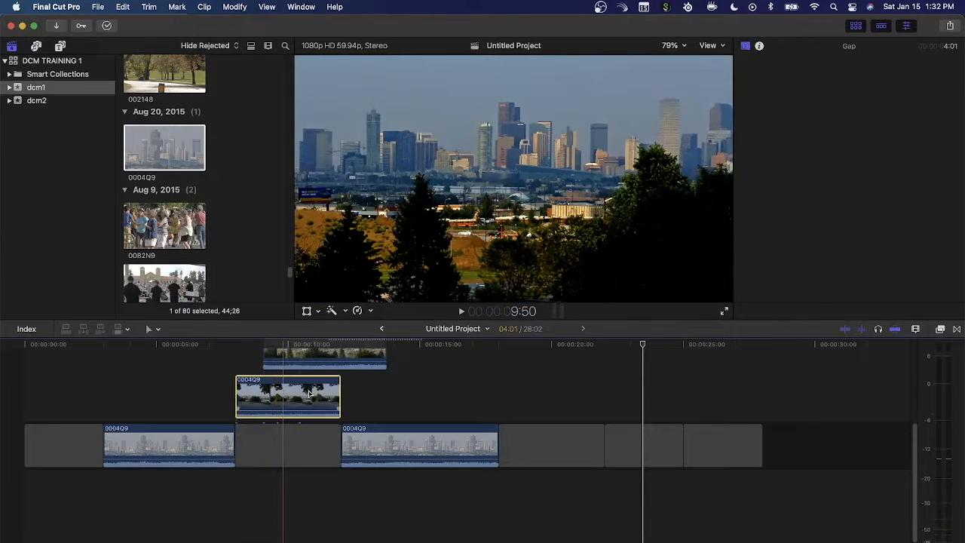
Step: Trim the ends of the three upper connected clips back to the end of the lowest connected clip and the gap
{"action": "left_click", "coordinate": [282, 394]}
{"action": "left_click", "coordinate": [239, 347]}
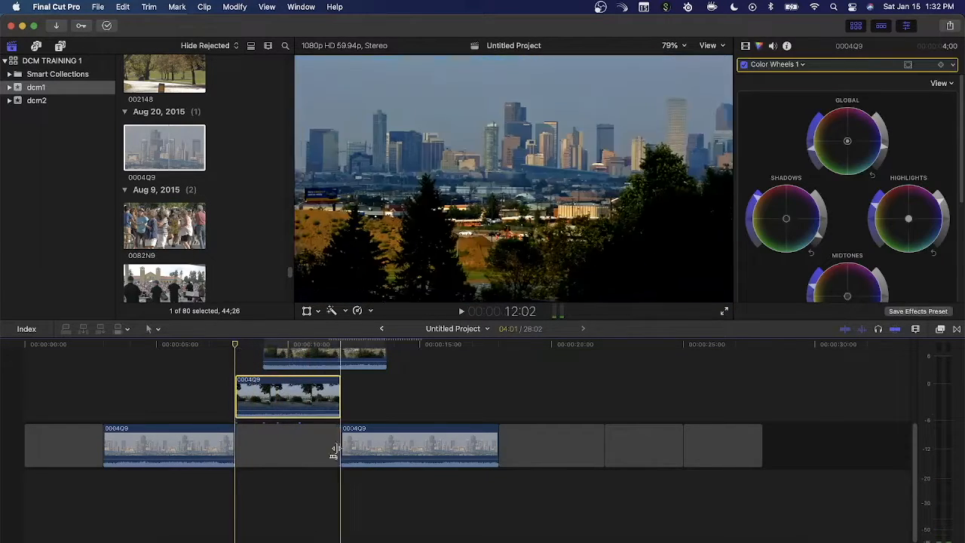
{"action": "scroll", "coordinate": [334, 453], "scroll_direction": "up", "scroll_amount": 5}
{"action": "scroll", "coordinate": [334, 454], "scroll_direction": "down", "scroll_amount": 5}
{"action": "scroll", "coordinate": [335, 451], "scroll_direction": "up", "scroll_amount": 5}
{"action": "scroll", "coordinate": [335, 450], "scroll_direction": "down", "scroll_amount": 5}
{"action": "scroll", "coordinate": [357, 411], "scroll_direction": "up", "scroll_amount": 5}
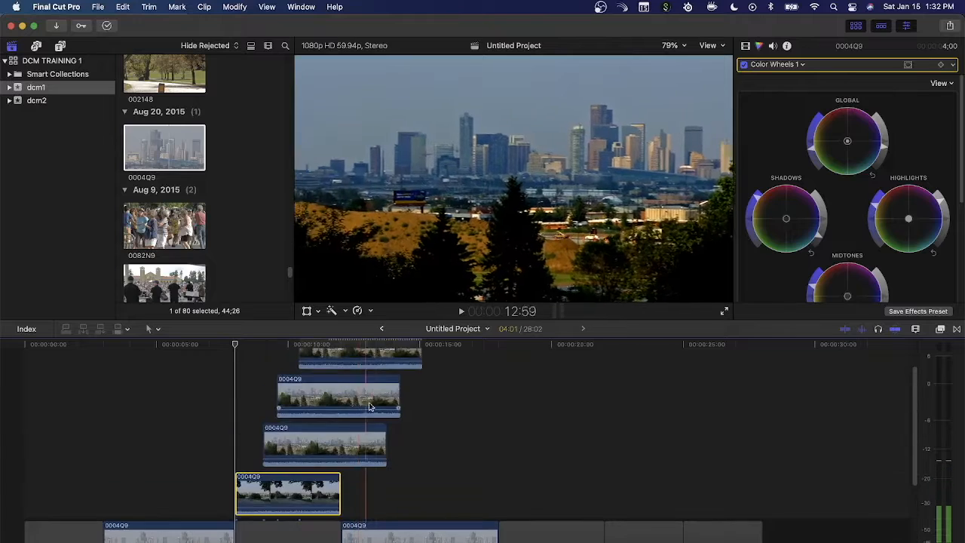
{"action": "left_click_drag", "start_coordinate": [386, 443], "coordinate": [340, 440]}
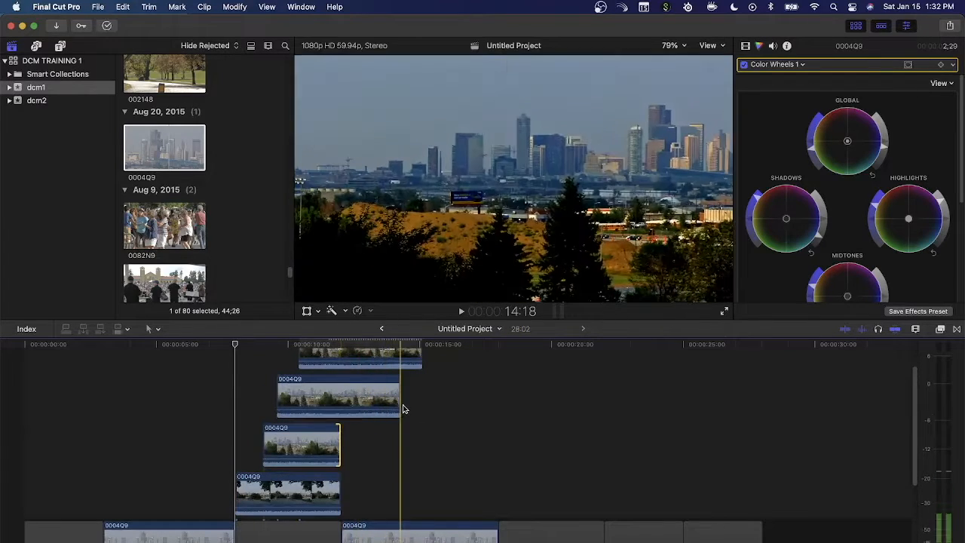
{"action": "left_click_drag", "start_coordinate": [398, 395], "coordinate": [340, 394]}
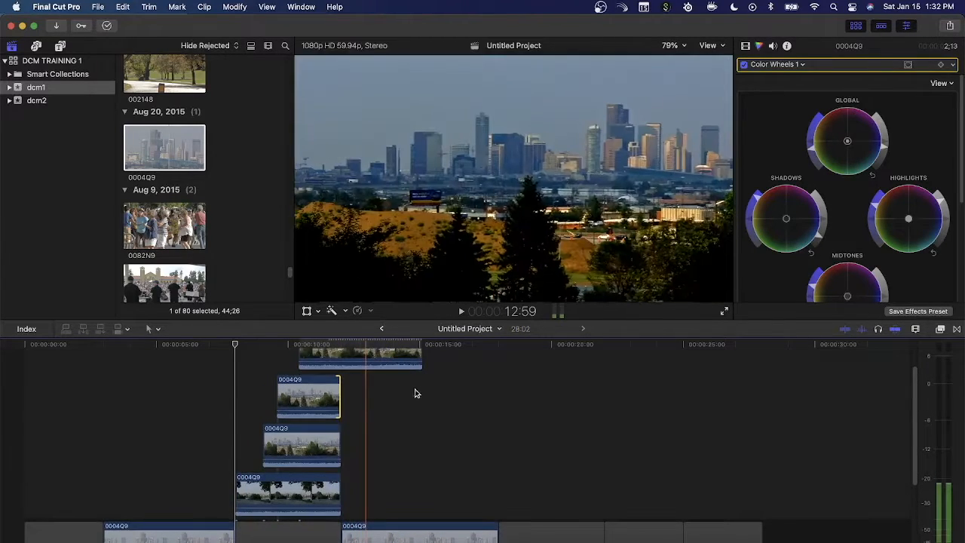
{"action": "scroll", "coordinate": [415, 388], "scroll_direction": "up", "scroll_amount": 2}
{"action": "left_click_drag", "start_coordinate": [419, 385], "coordinate": [336, 390]}
{"action": "scroll", "coordinate": [215, 358], "scroll_direction": "down", "scroll_amount": 4}
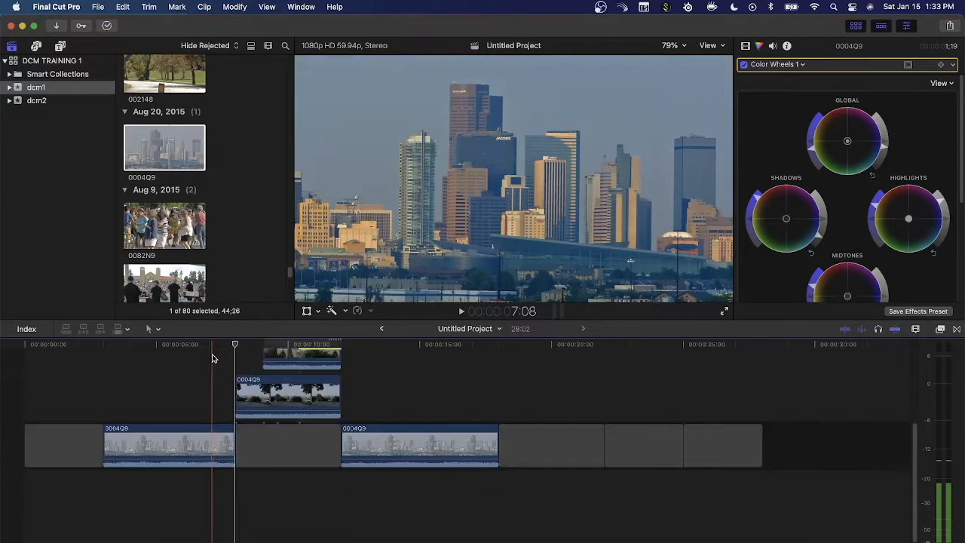
Step: Play the edit from the end of the first skyline segment, across the gap's trimmed connected clips, into the second skyline segment
{"action": "key", "text": "space"}
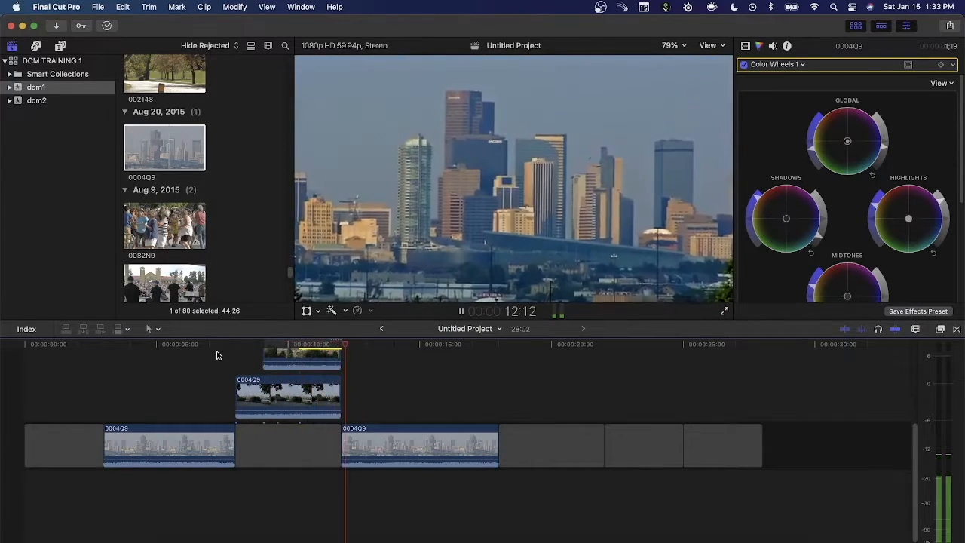
{"action": "key", "text": "super+="}
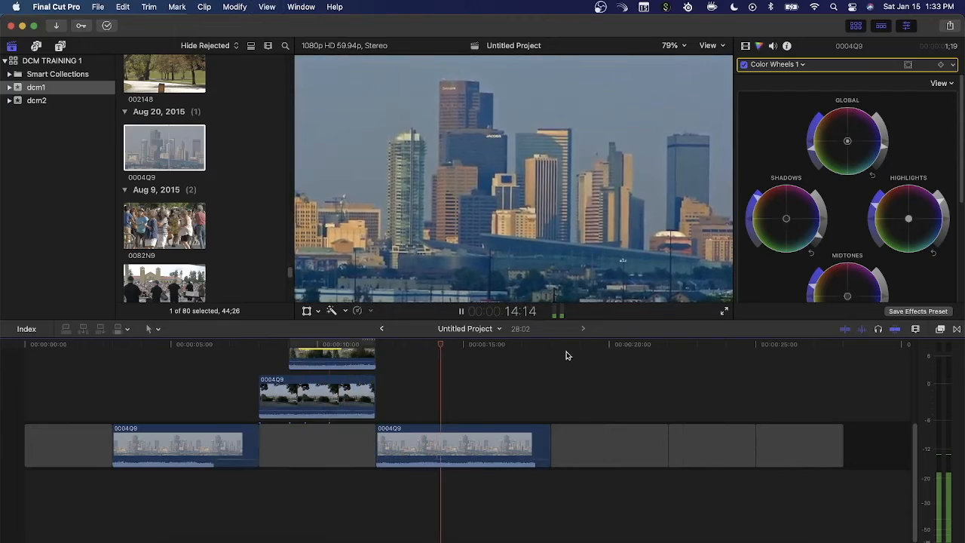
{"action": "scroll", "coordinate": [592, 356], "scroll_direction": "up", "scroll_amount": 5}
{"action": "scroll", "coordinate": [575, 429], "scroll_direction": "down", "scroll_amount": 4}
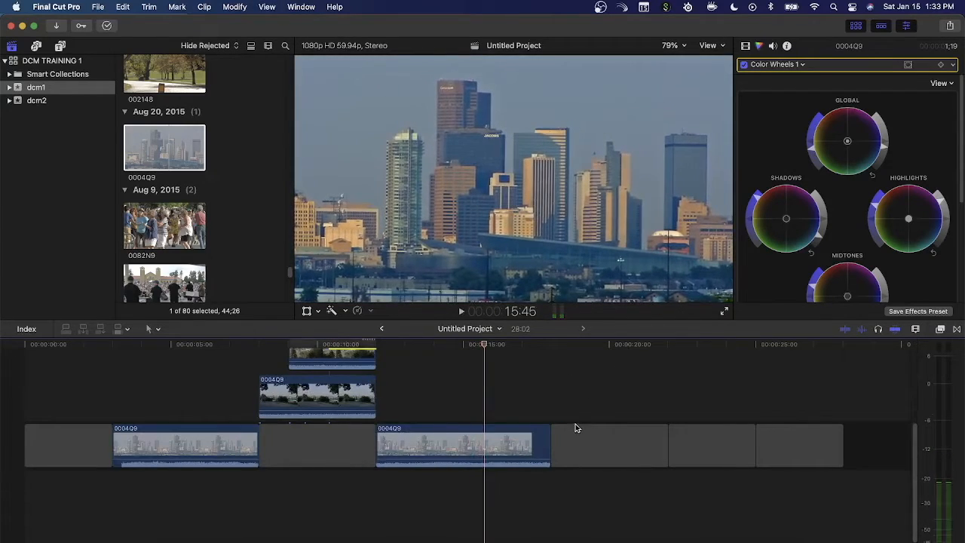
Step: Return the playhead to the beginning of the timeline
{"action": "left_click", "coordinate": [508, 378]}
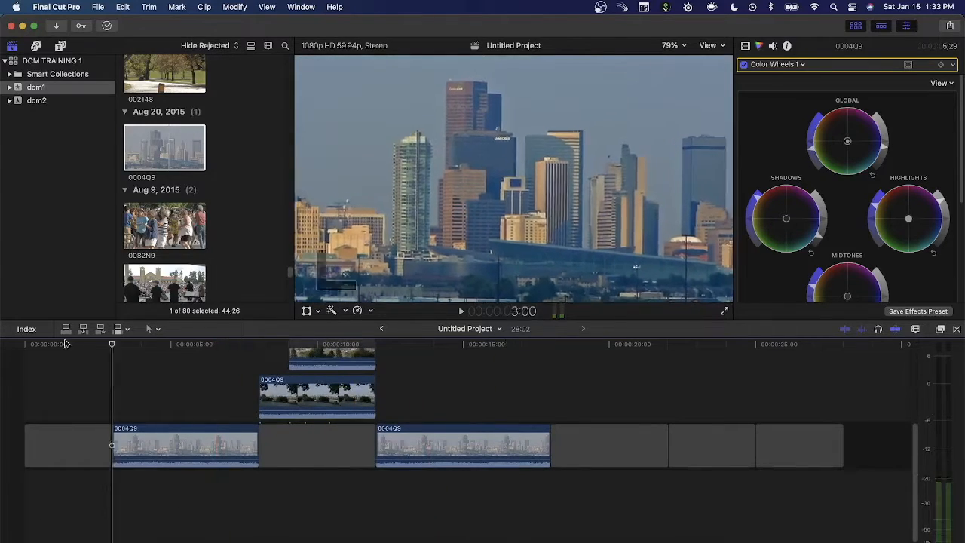
{"action": "key", "text": "Home"}
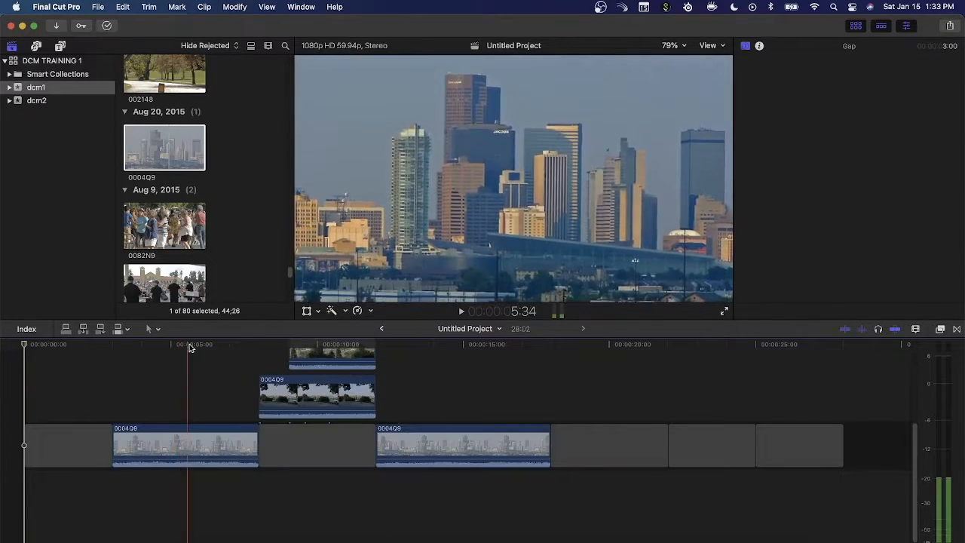
{"action": "left_click_drag", "start_coordinate": [189, 346], "coordinate": [15, 356]}
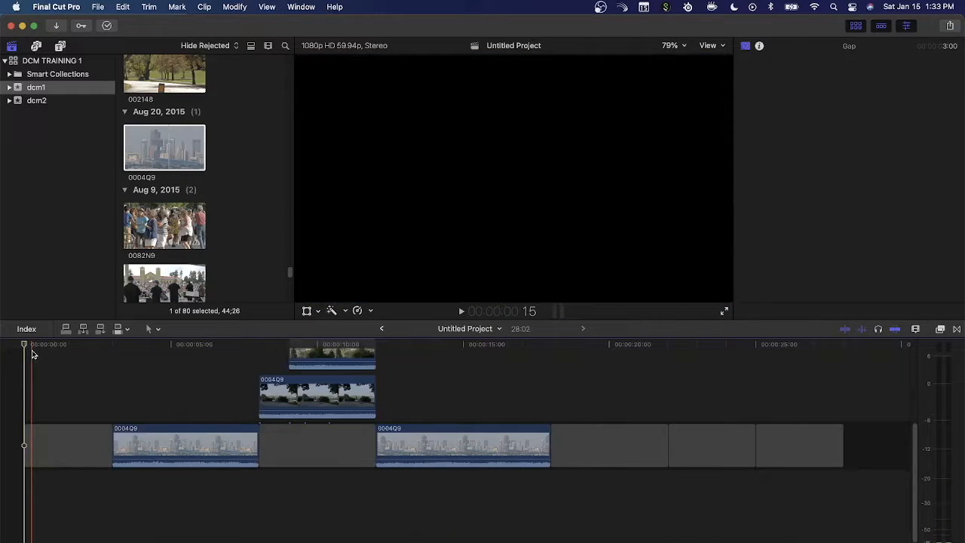